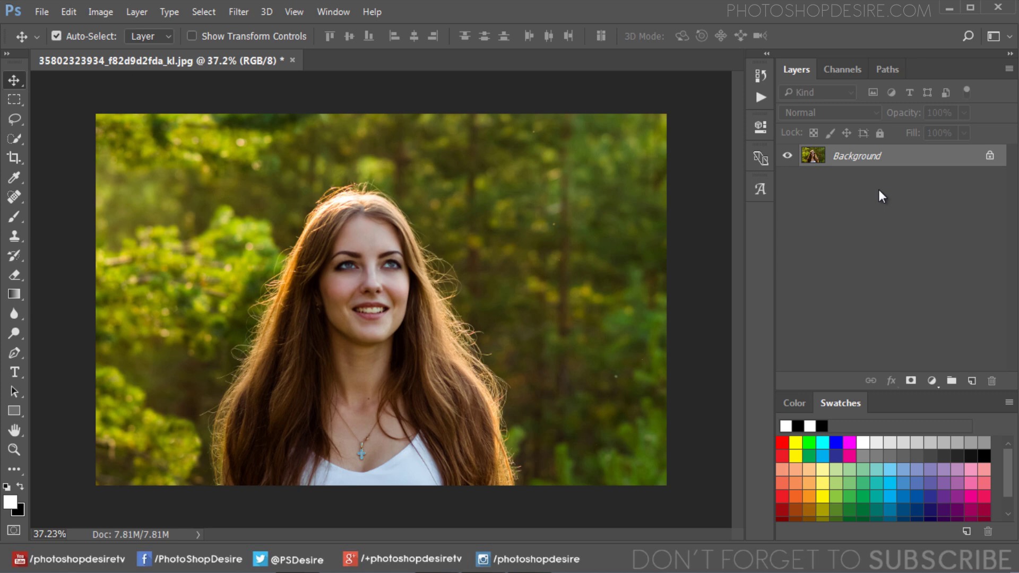
# Zoom in and back out on the forest portrait, then open the Select menu
pyautogui.scroll(2, 374, 308)
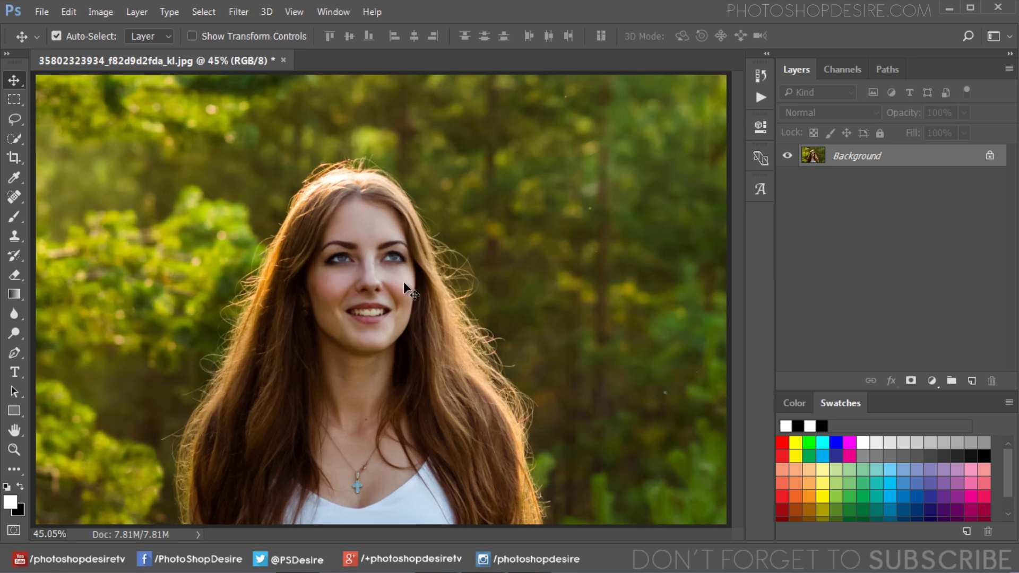
pyautogui.scroll(-2, 349, 256)
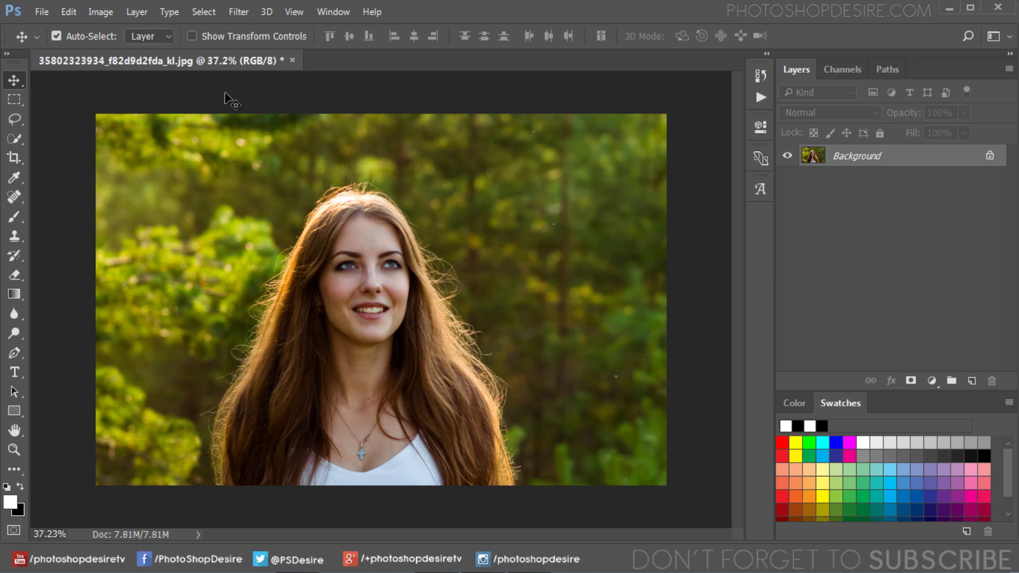
pyautogui.click(203, 12)
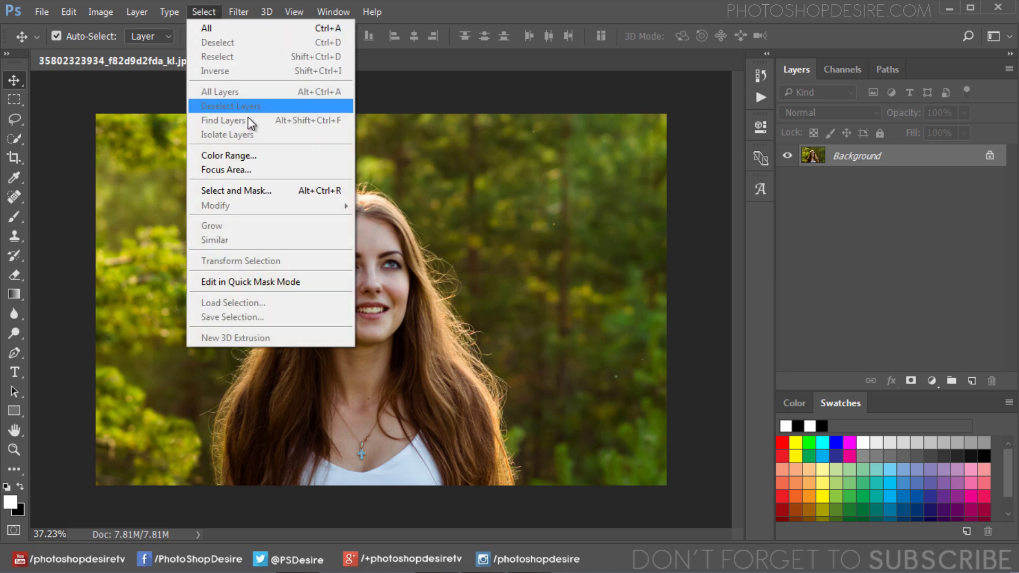
# Enter Select and Mask and keep the Overlay (V) view mode
pyautogui.click(280, 194)
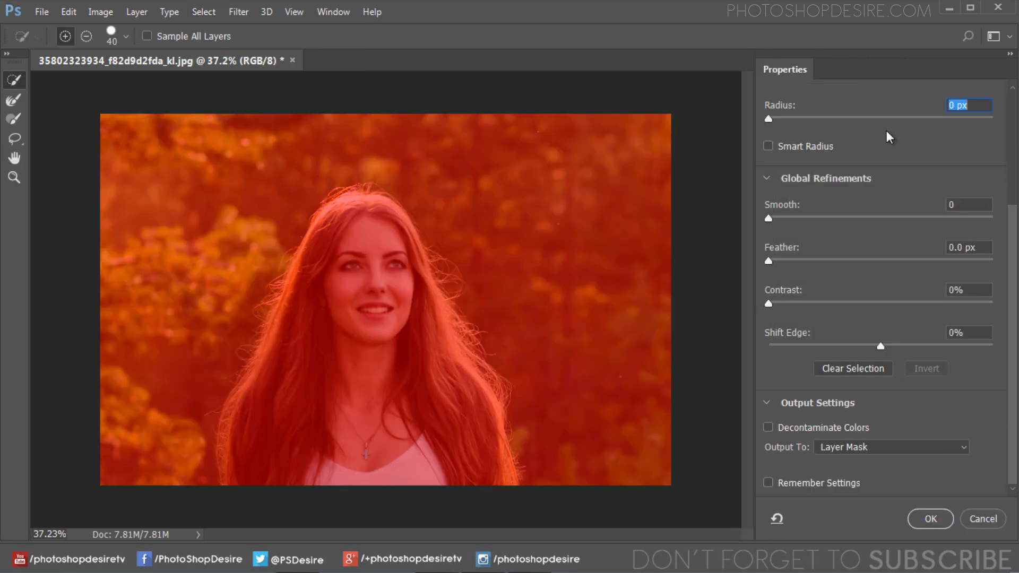
pyautogui.scroll(5, 1015, 238)
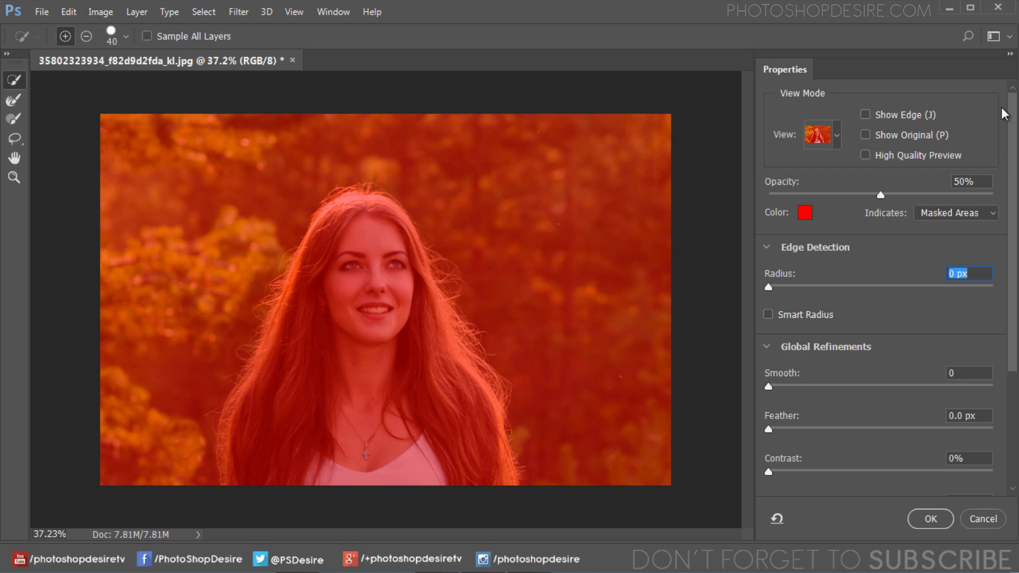
pyautogui.click(835, 136)
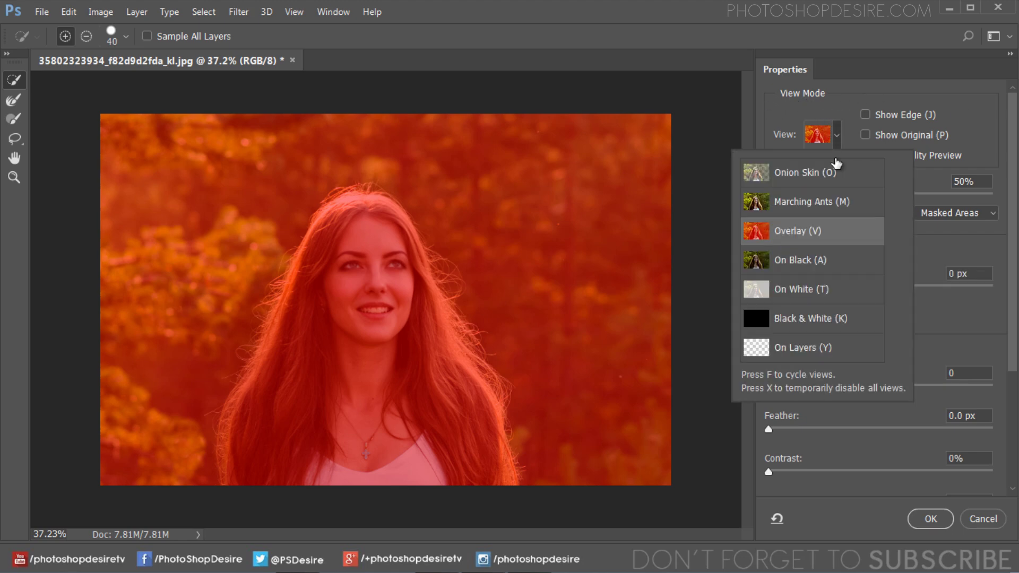
pyautogui.click(817, 232)
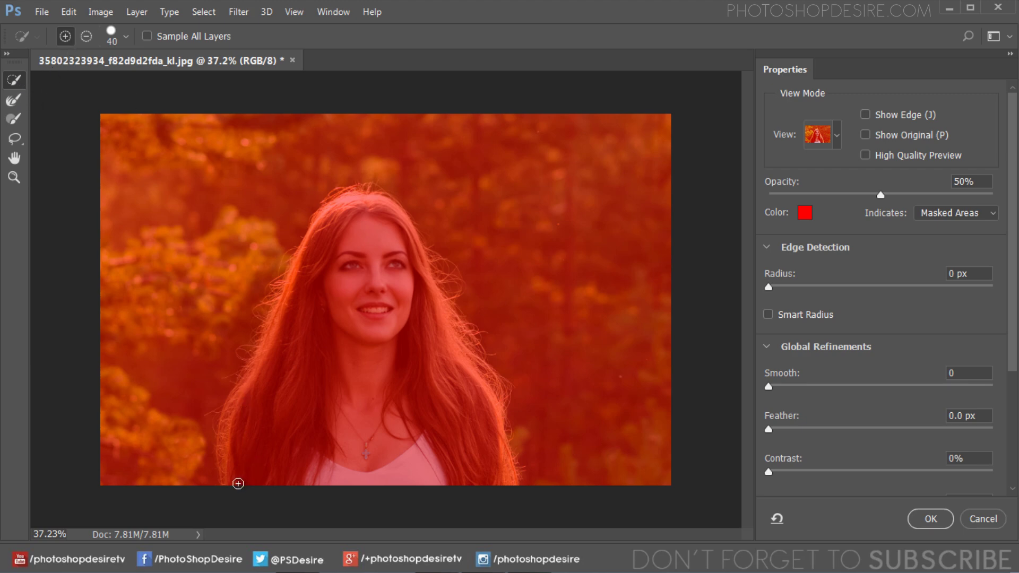
# Paint the woman's hair and body into the selection with Quick Selection strokes
pyautogui.moveTo(237, 476)
pyautogui.mouseDown()
pyautogui.moveTo(250, 407)
pyautogui.moveTo(287, 342)
pyautogui.moveTo(320, 238)
pyautogui.moveTo(348, 221)
pyautogui.moveTo(350, 200)
pyautogui.moveTo(390, 218)
pyautogui.moveTo(414, 245)
pyautogui.moveTo(468, 382)
pyautogui.mouseUp()
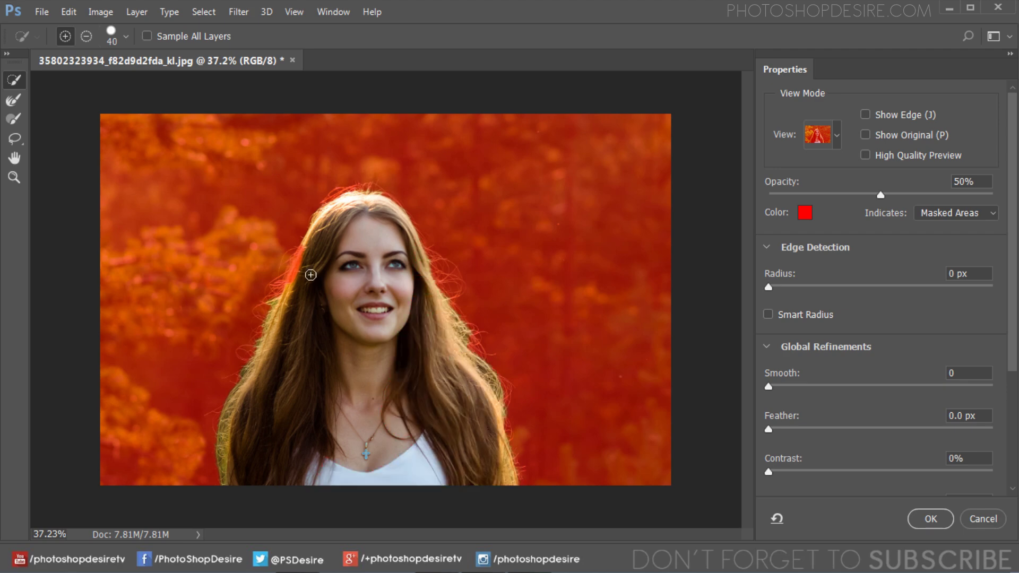
pyautogui.moveTo(308, 252); pyautogui.dragTo(296, 275)
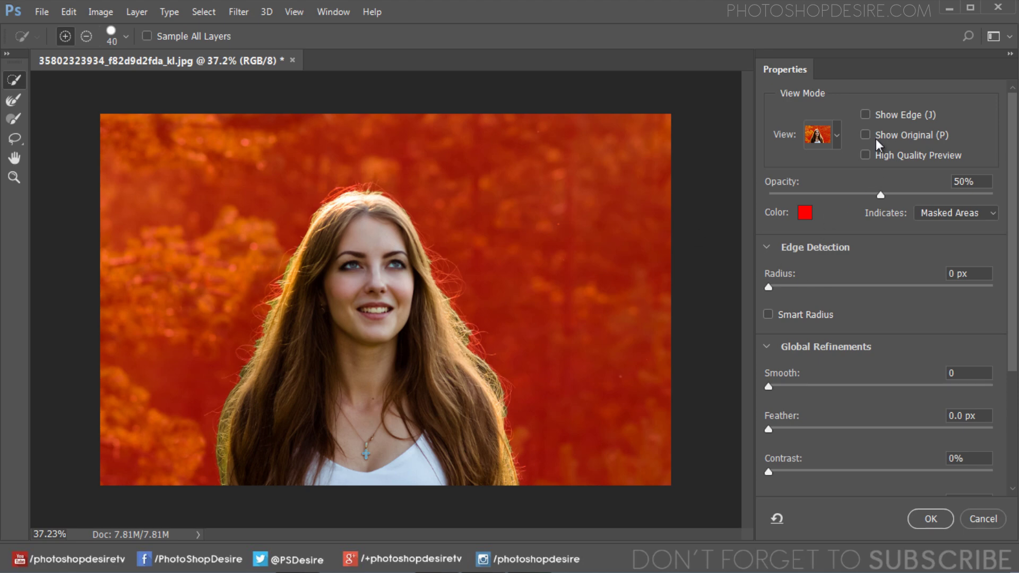
# Set the Edge Detection Radius to 8 px, checking it with Show Edge on, then off
pyautogui.click(865, 115)
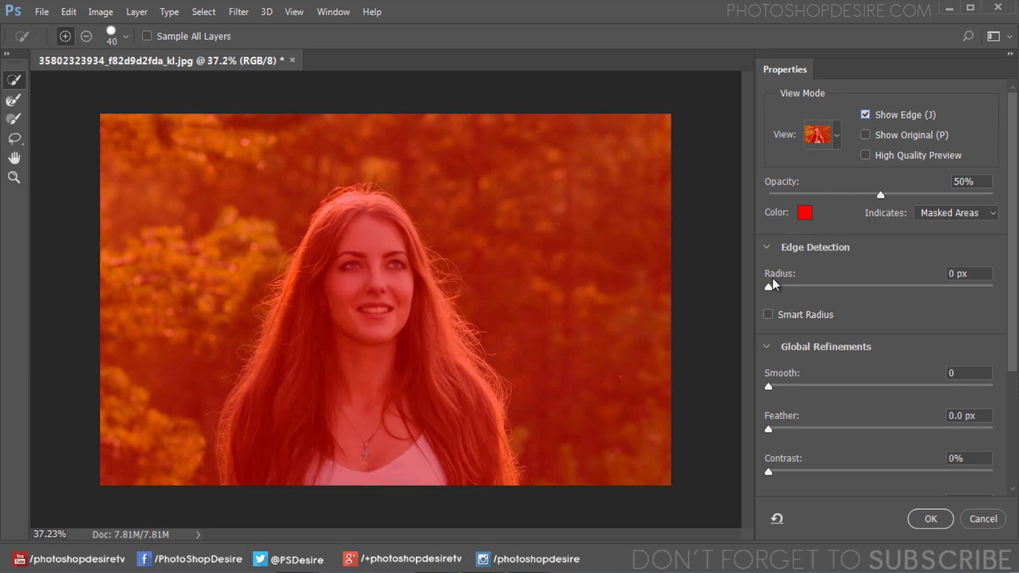
pyautogui.moveTo(770, 287); pyautogui.dragTo(844, 289)
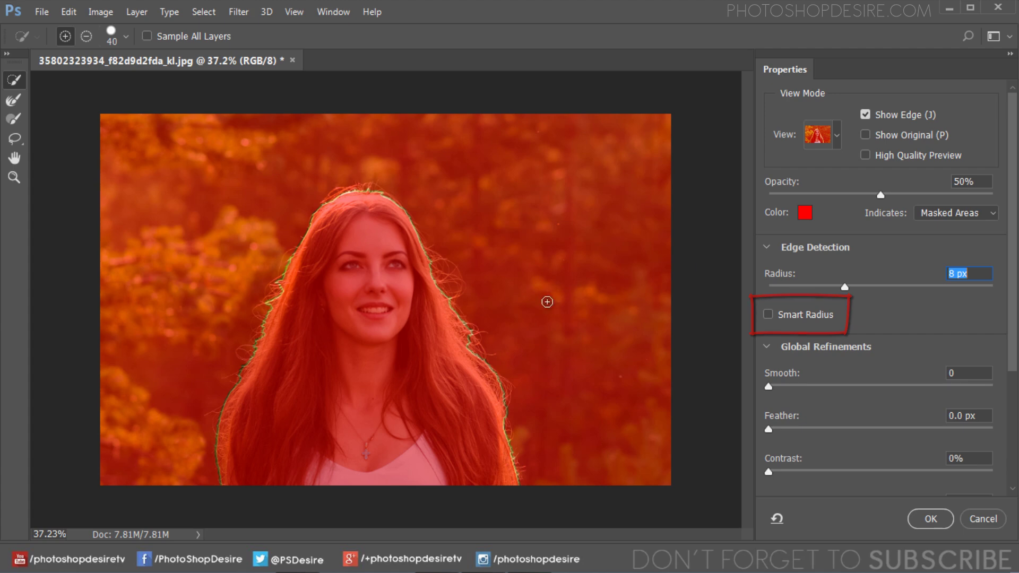
pyautogui.click(865, 115)
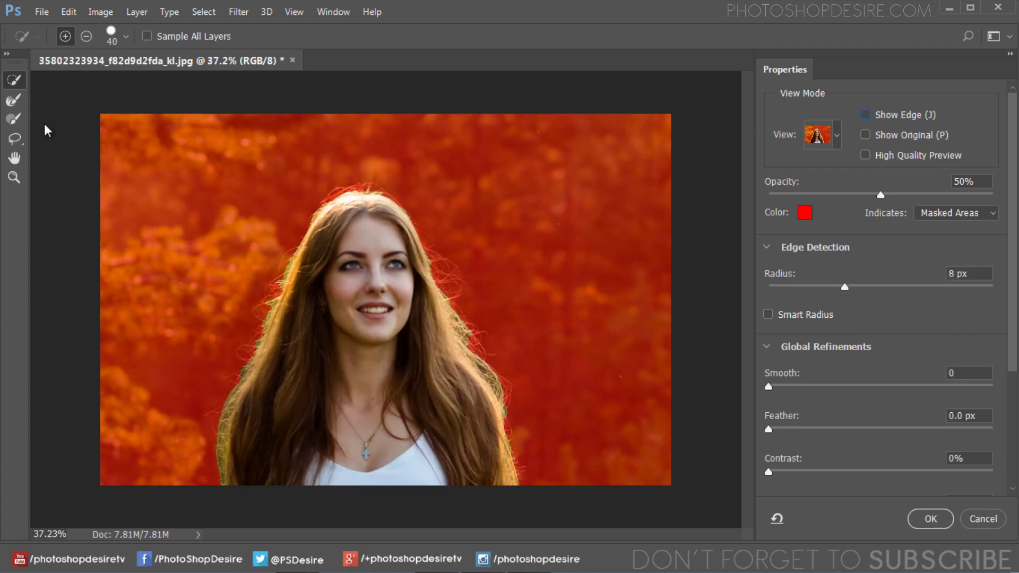
# Brush the wispy strands along the right hair edge with the Refine Edge Brush
pyautogui.click(20, 105)
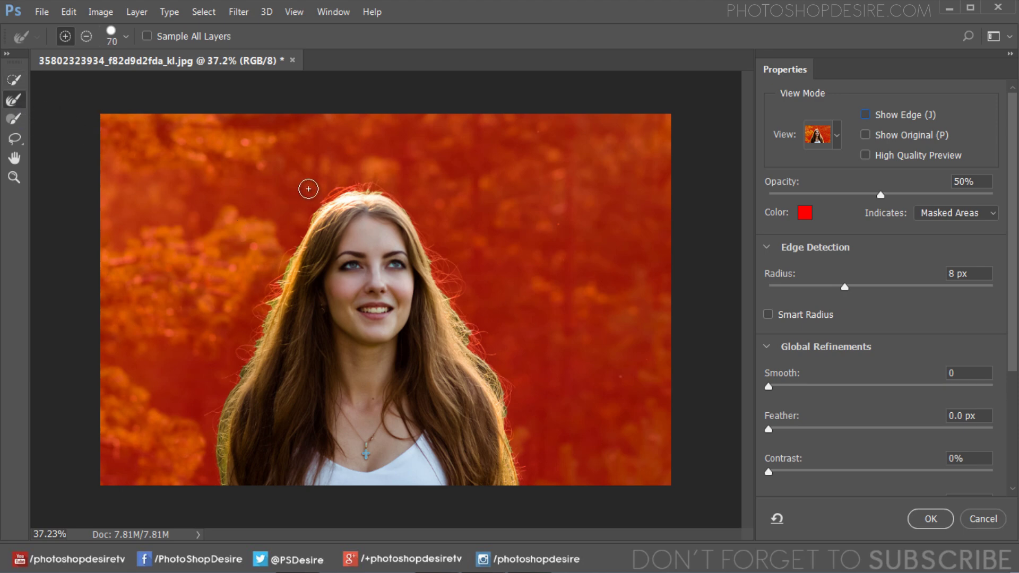
pyautogui.scroll(3, 308, 189)
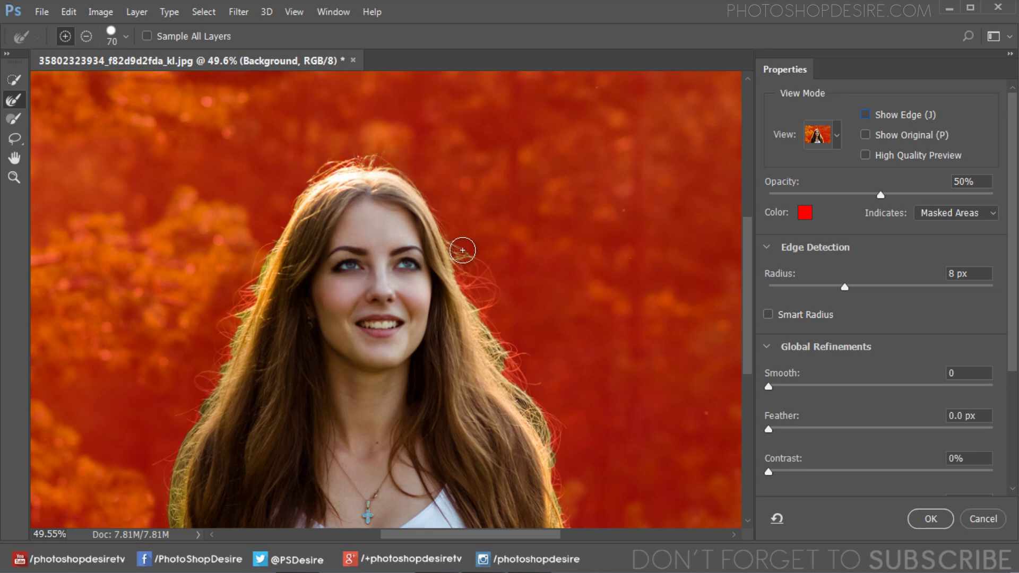
pyautogui.moveTo(478, 282)
pyautogui.mouseDown()
pyautogui.moveTo(459, 261)
pyautogui.moveTo(485, 278)
pyautogui.moveTo(511, 378)
pyautogui.moveTo(541, 361)
pyautogui.moveTo(532, 343)
pyautogui.mouseUp()
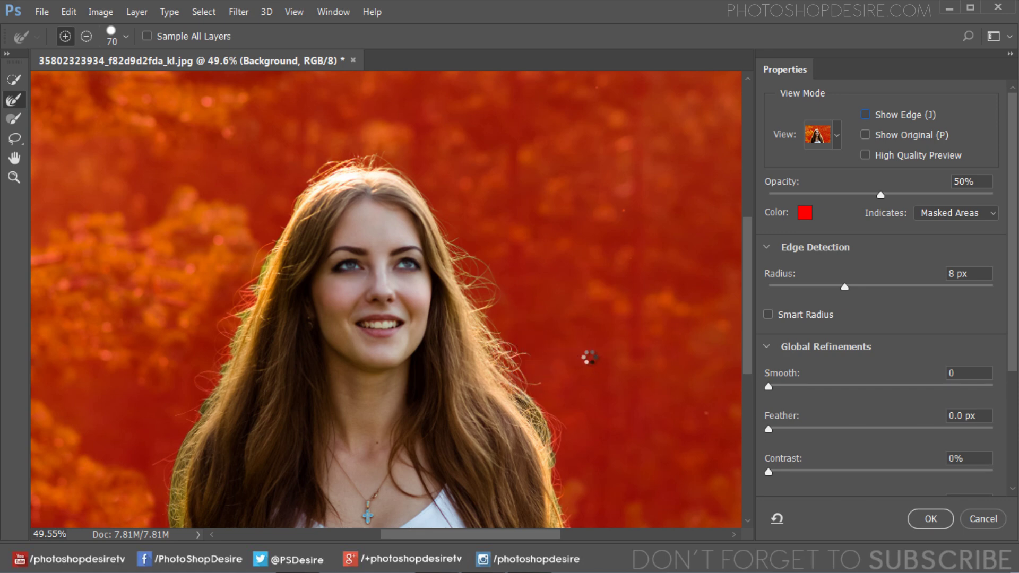
pyautogui.moveTo(746, 323); pyautogui.dragTo(749, 353)
pyautogui.moveTo(535, 329)
pyautogui.mouseDown()
pyautogui.moveTo(513, 305)
pyautogui.moveTo(545, 344)
pyautogui.moveTo(526, 317)
pyautogui.moveTo(547, 327)
pyautogui.moveTo(574, 437)
pyautogui.moveTo(568, 430)
pyautogui.moveTo(568, 462)
pyautogui.moveTo(576, 450)
pyautogui.moveTo(578, 466)
pyautogui.moveTo(579, 445)
pyautogui.moveTo(555, 463)
pyautogui.moveTo(569, 456)
pyautogui.moveTo(560, 426)
pyautogui.moveTo(562, 467)
pyautogui.moveTo(560, 425)
pyautogui.moveTo(570, 477)
pyautogui.moveTo(579, 427)
pyautogui.mouseUp()
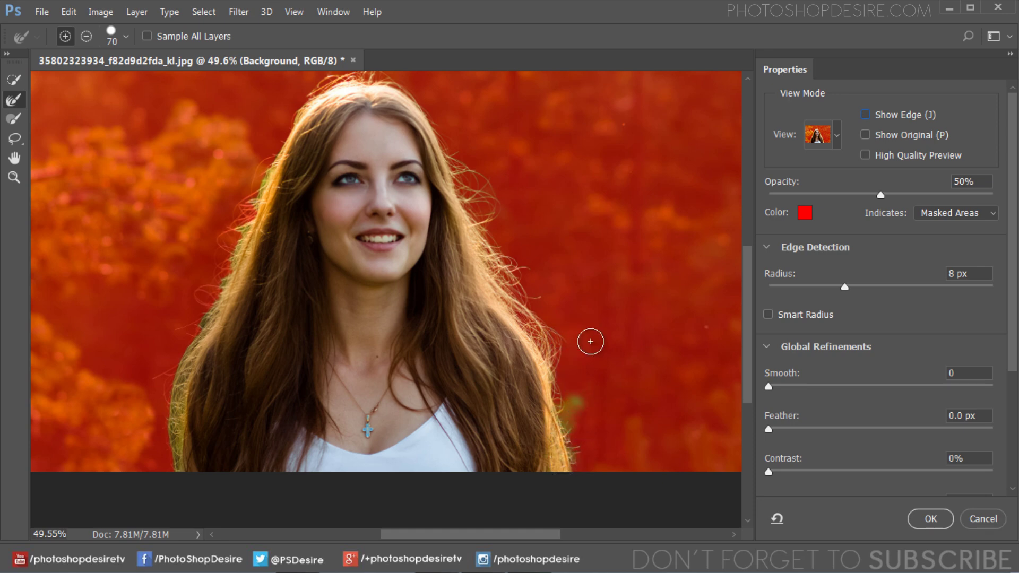
# Refine the upper, middle and lower left hair edges to keep the loose wisps
pyautogui.moveTo(238, 174)
pyautogui.mouseDown()
pyautogui.moveTo(254, 186)
pyautogui.moveTo(227, 231)
pyautogui.mouseUp()
pyautogui.moveTo(216, 282)
pyautogui.mouseDown()
pyautogui.moveTo(194, 347)
pyautogui.moveTo(192, 330)
pyautogui.mouseUp()
pyautogui.moveTo(162, 442)
pyautogui.mouseDown()
pyautogui.moveTo(173, 425)
pyautogui.moveTo(170, 473)
pyautogui.moveTo(143, 477)
pyautogui.mouseUp()
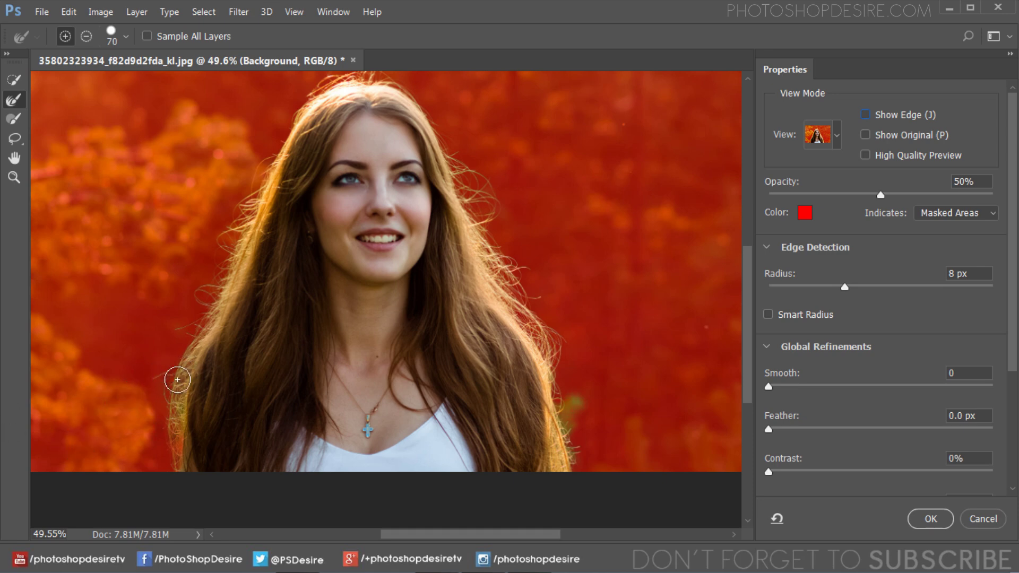
pyautogui.moveTo(184, 403)
pyautogui.mouseDown()
pyautogui.moveTo(181, 363)
pyautogui.moveTo(155, 447)
pyautogui.moveTo(168, 367)
pyautogui.moveTo(156, 454)
pyautogui.moveTo(174, 423)
pyautogui.moveTo(173, 448)
pyautogui.mouseUp()
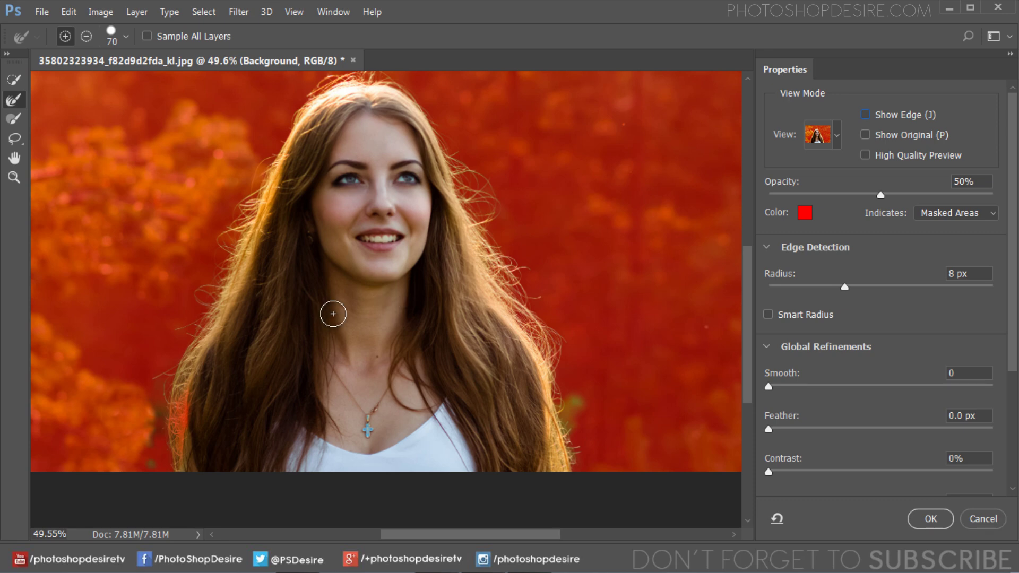
pyautogui.click(86, 36)
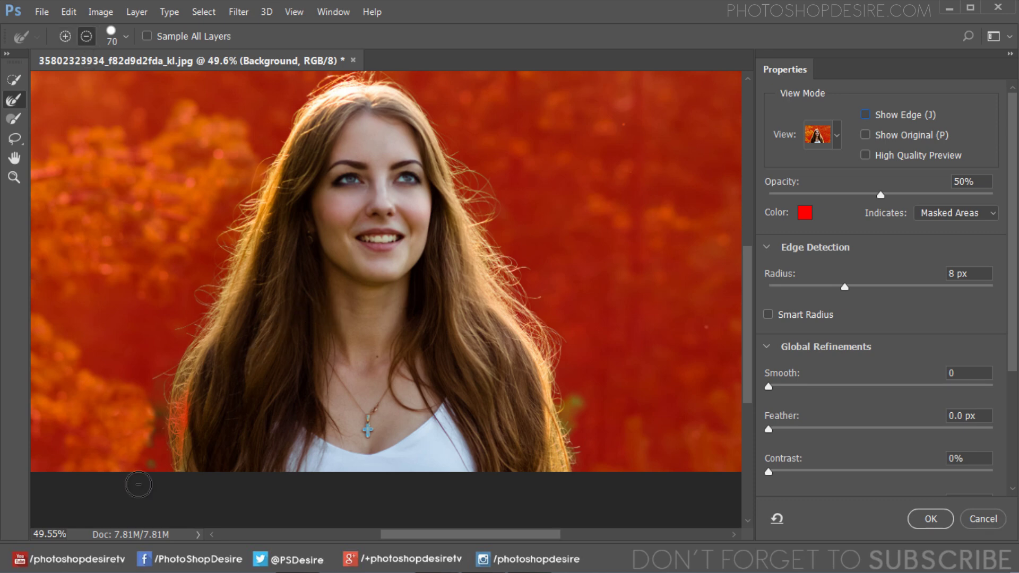
# Erase excess refinement at the left hair edge and the green fringe at right with a 35 px brush
pyautogui.moveTo(173, 428)
pyautogui.mouseDown()
pyautogui.moveTo(184, 401)
pyautogui.moveTo(189, 444)
pyautogui.mouseUp()
pyautogui.press('[')
pyautogui.press('[')
pyautogui.press('[')
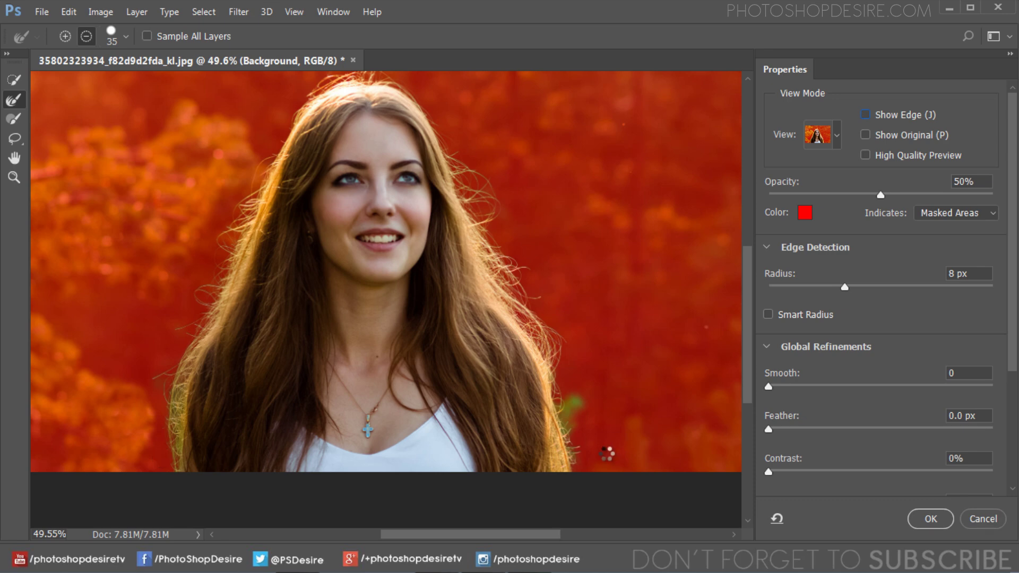
pyautogui.moveTo(570, 412)
pyautogui.mouseDown()
pyautogui.moveTo(577, 400)
pyautogui.moveTo(611, 461)
pyautogui.mouseUp()
pyautogui.scroll(-2, 186, 292)
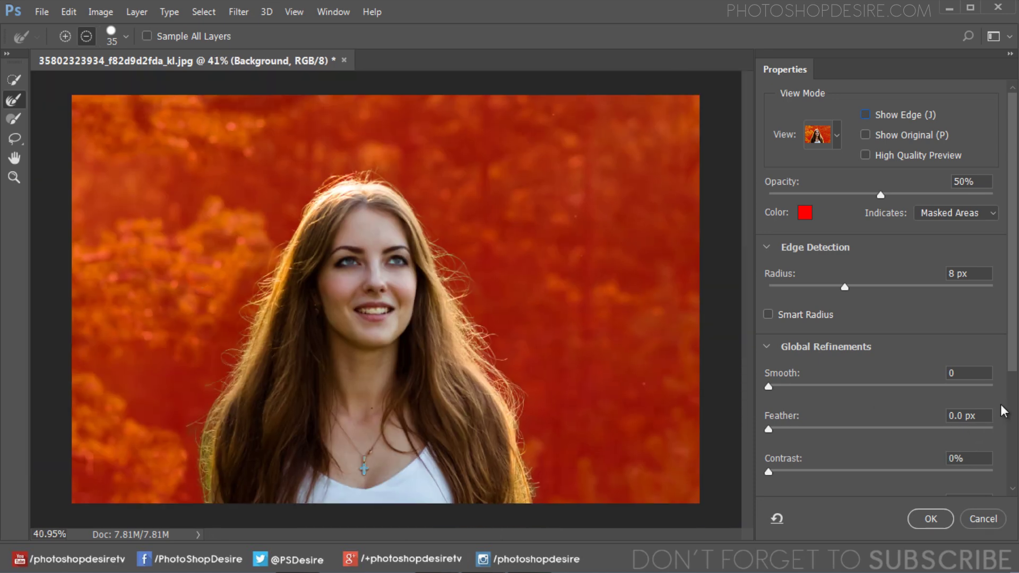
pyautogui.scroll(-6, 1000, 419)
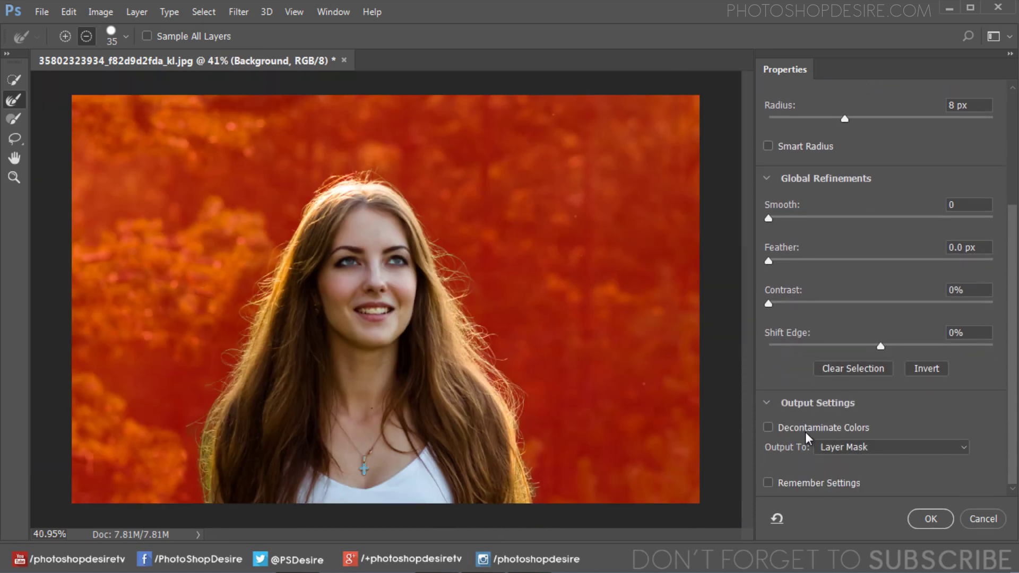
# Decontaminate colours and output the refinement as a New Layer with Layer Mask
pyautogui.click(768, 427)
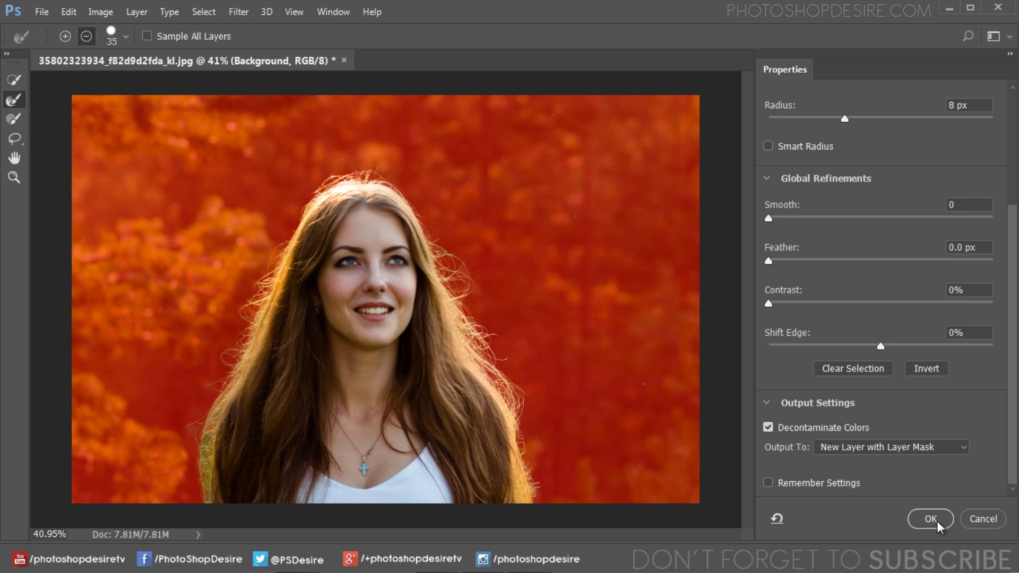
pyautogui.click(923, 451)
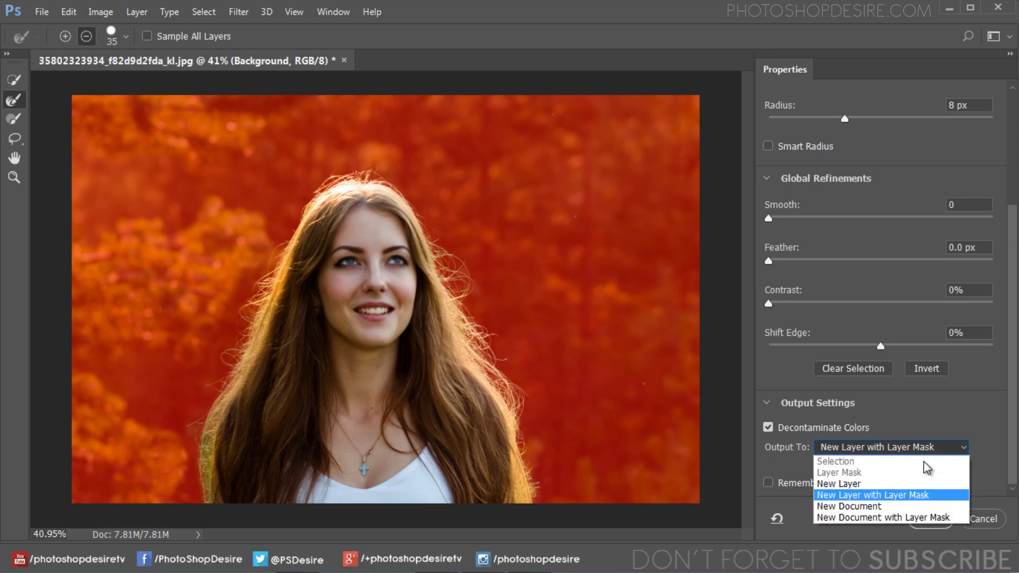
pyautogui.click(926, 497)
pyautogui.click(929, 519)
# Compare the layers' visibility, leaving the cut-out shown and the original Background hidden
pyautogui.click(786, 178)
pyautogui.click(787, 157)
pyautogui.click(786, 157)
pyautogui.click(787, 179)
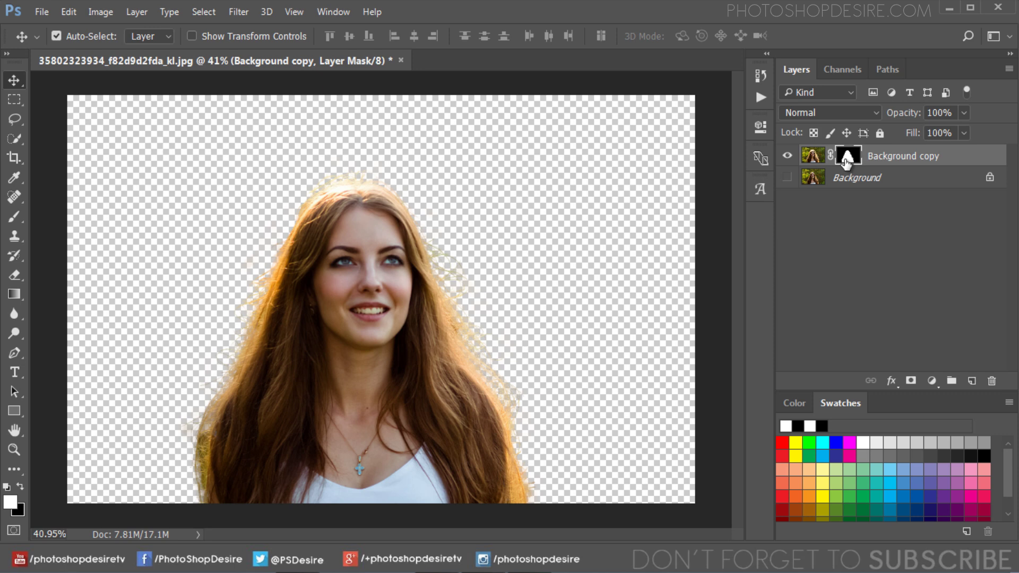
# Display the Background copy's layer mask alone and zoom in on the hair
pyautogui.keyDown('alt'); pyautogui.click(847, 159); pyautogui.keyUp('alt')
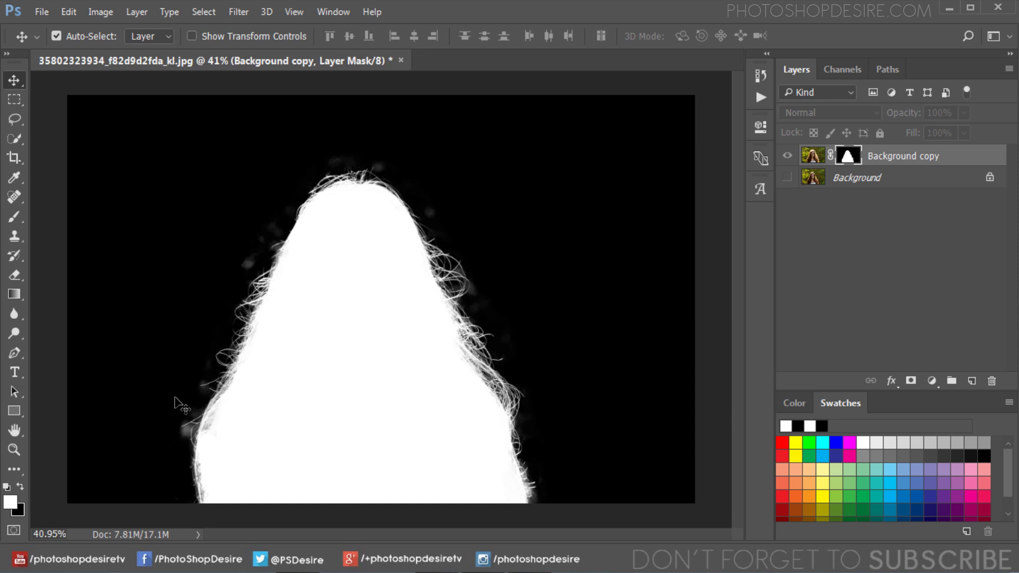
pyautogui.scroll(3, 181, 406)
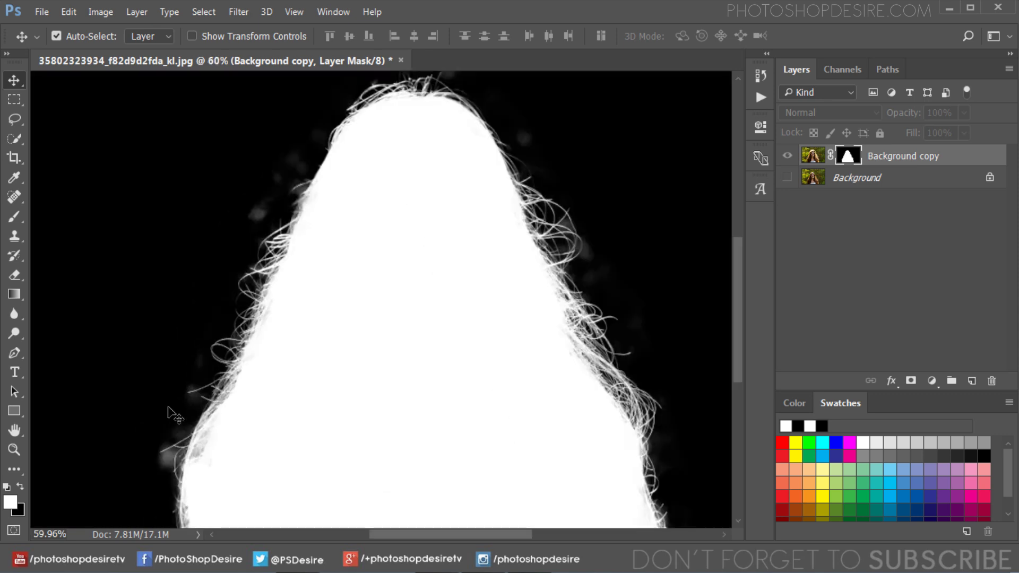
pyautogui.scroll(-3, 482, 243)
pyautogui.scroll(3, 306, 220)
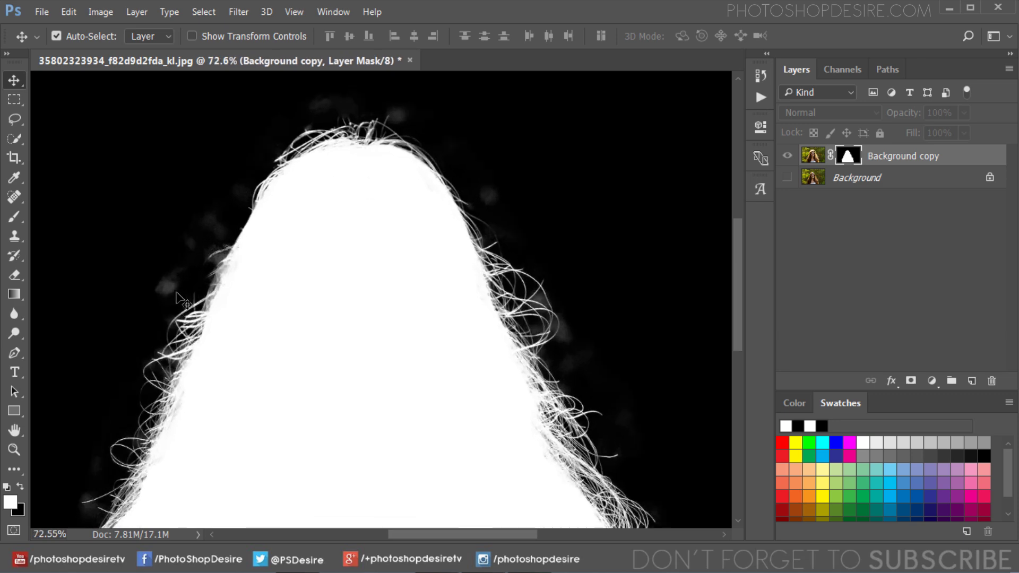
pyautogui.moveTo(15, 216); pyautogui.dragTo(53, 218)
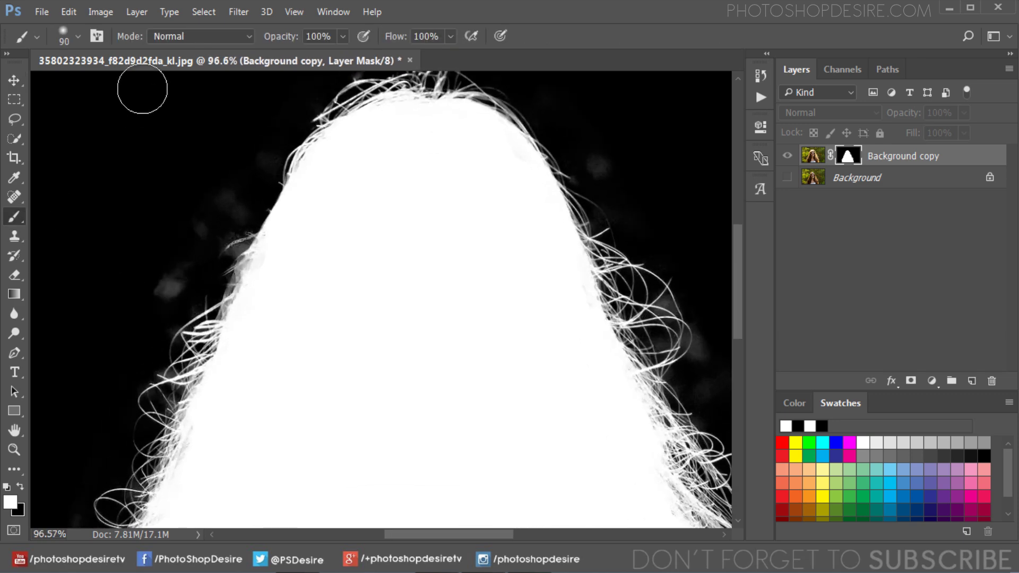
# Paint black in Overlay mode over the grey blobs left of, right of and above the hair
pyautogui.click(170, 38)
pyautogui.click(166, 245)
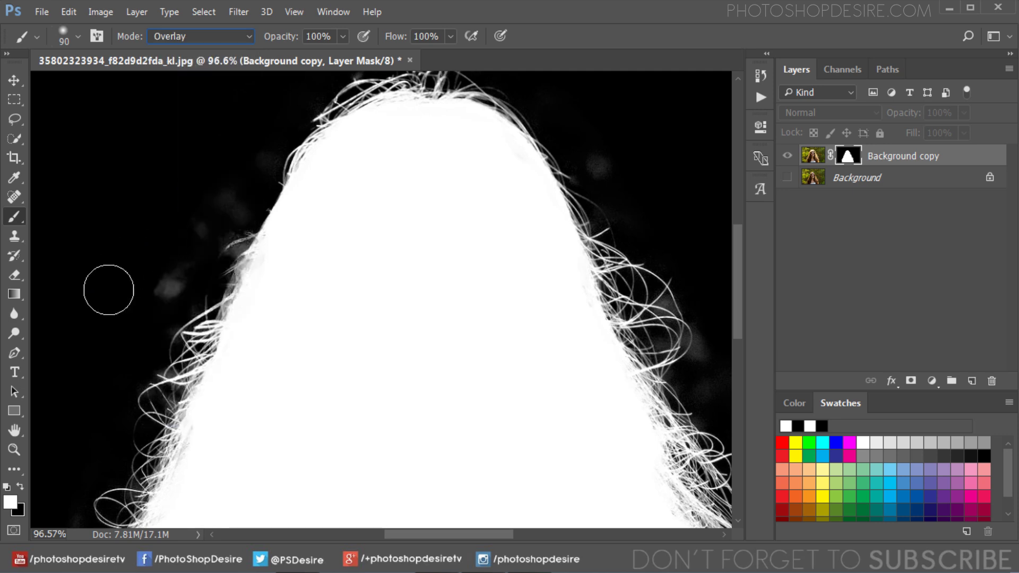
pyautogui.click(20, 487)
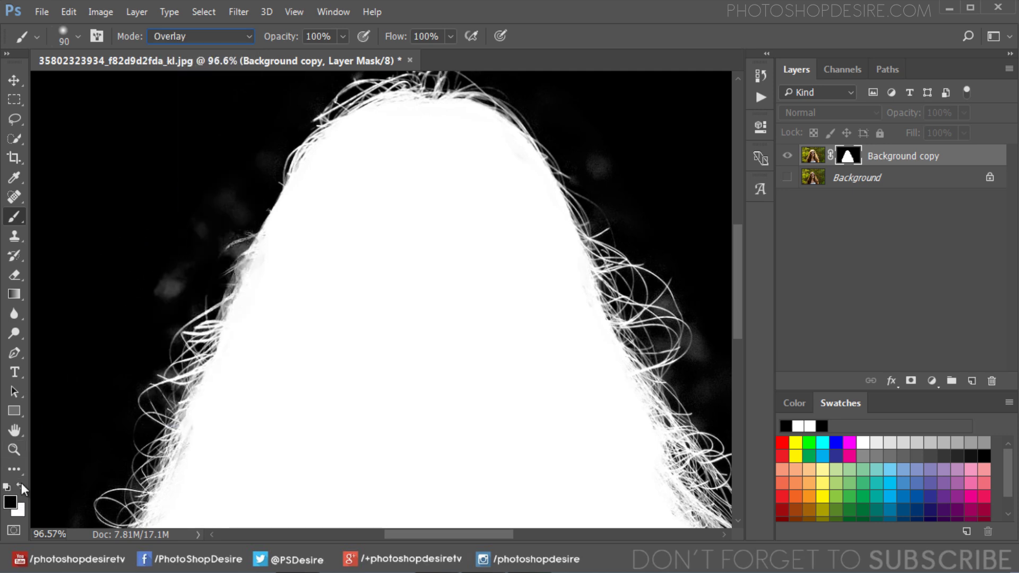
pyautogui.moveTo(147, 230)
pyautogui.mouseDown()
pyautogui.moveTo(161, 282)
pyautogui.moveTo(170, 228)
pyautogui.moveTo(206, 185)
pyautogui.moveTo(189, 230)
pyautogui.moveTo(239, 170)
pyautogui.mouseUp()
pyautogui.moveTo(657, 127)
pyautogui.mouseDown()
pyautogui.moveTo(605, 151)
pyautogui.moveTo(658, 212)
pyautogui.mouseUp()
pyautogui.scroll(-4, 643, 205)
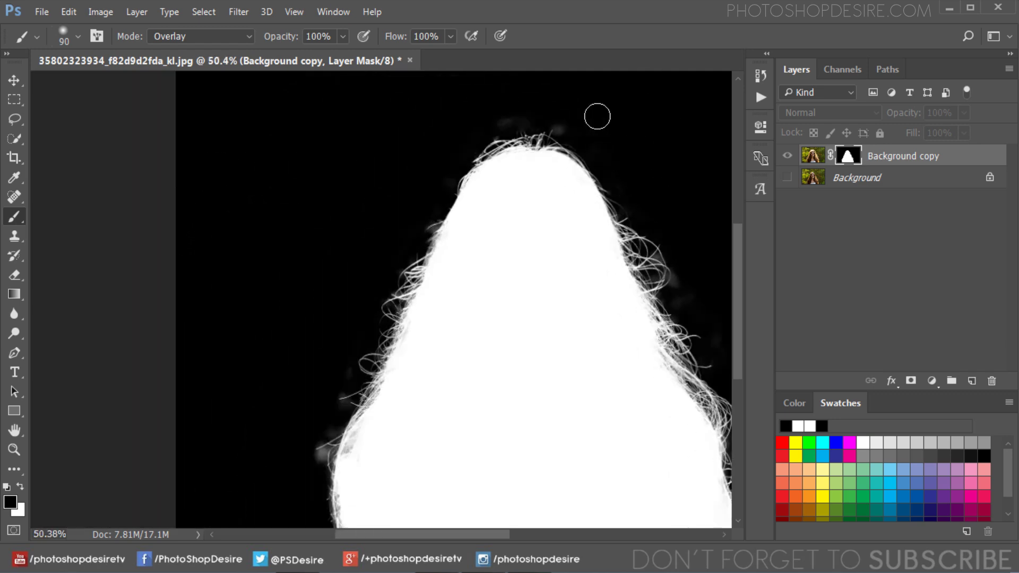
pyautogui.scroll(5, 539, 109)
pyautogui.moveTo(545, 173)
pyautogui.mouseDown()
pyautogui.moveTo(598, 153)
pyautogui.moveTo(499, 117)
pyautogui.moveTo(347, 140)
pyautogui.mouseUp()
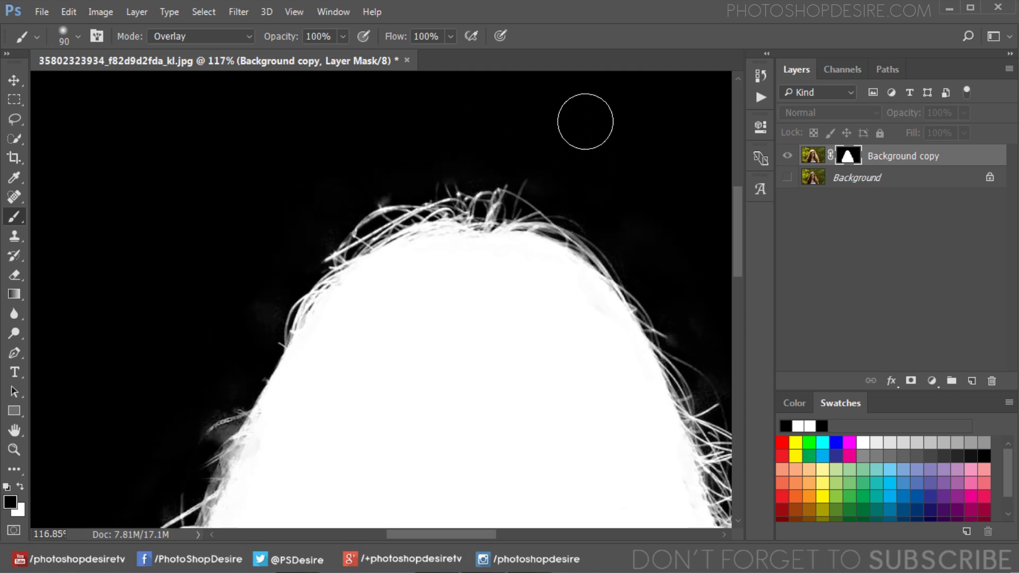
# Lower brush flow to 46% and darken the grey haze beside the lower-left hair
pyautogui.scroll(-6, 578, 121)
pyautogui.scroll(4, 600, 333)
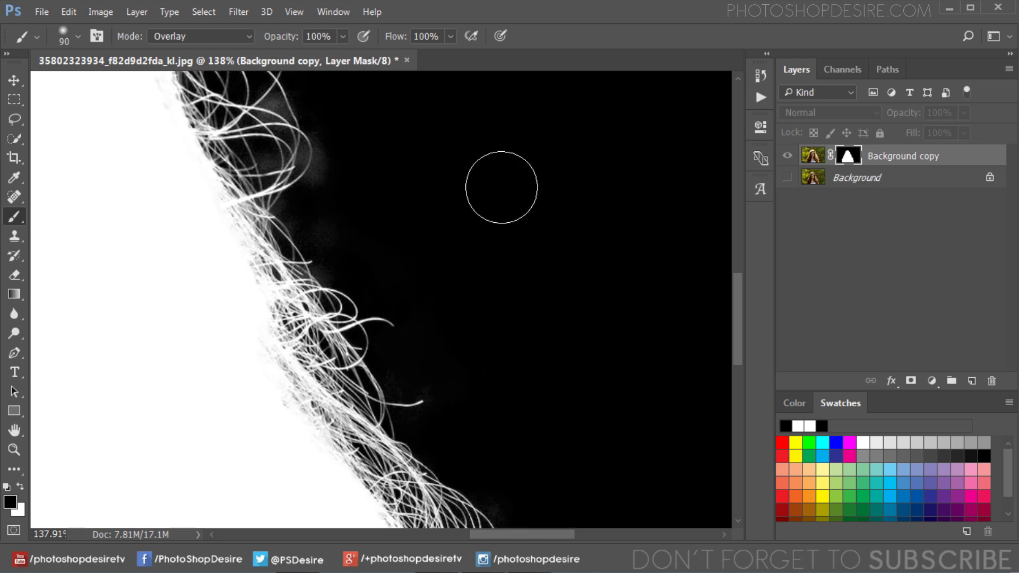
pyautogui.scroll(-4, 533, 193)
pyautogui.scroll(-1, 555, 193)
pyautogui.scroll(2, 157, 451)
pyautogui.moveTo(394, 37); pyautogui.dragTo(351, 39)
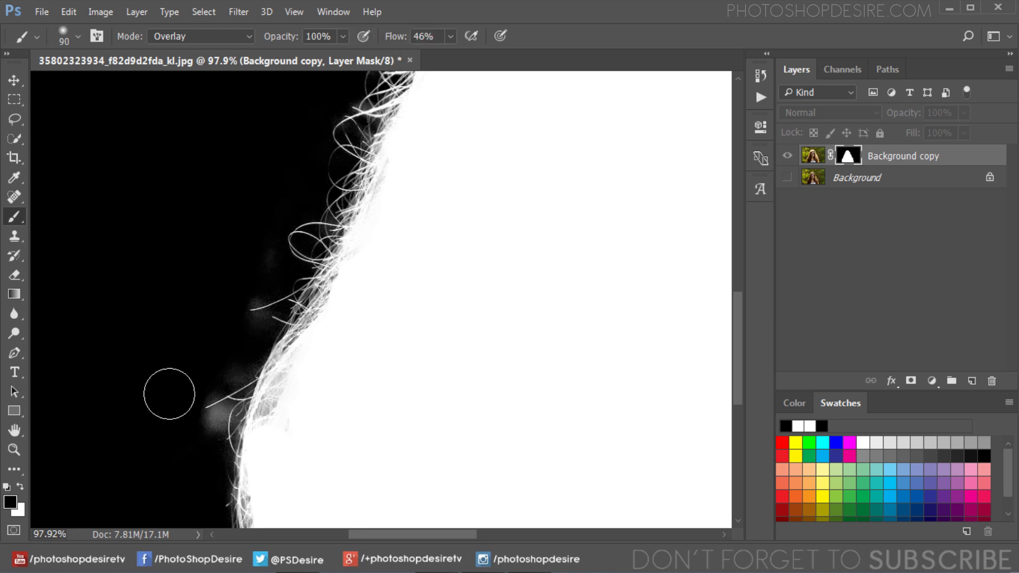
pyautogui.moveTo(215, 420); pyautogui.dragTo(200, 391)
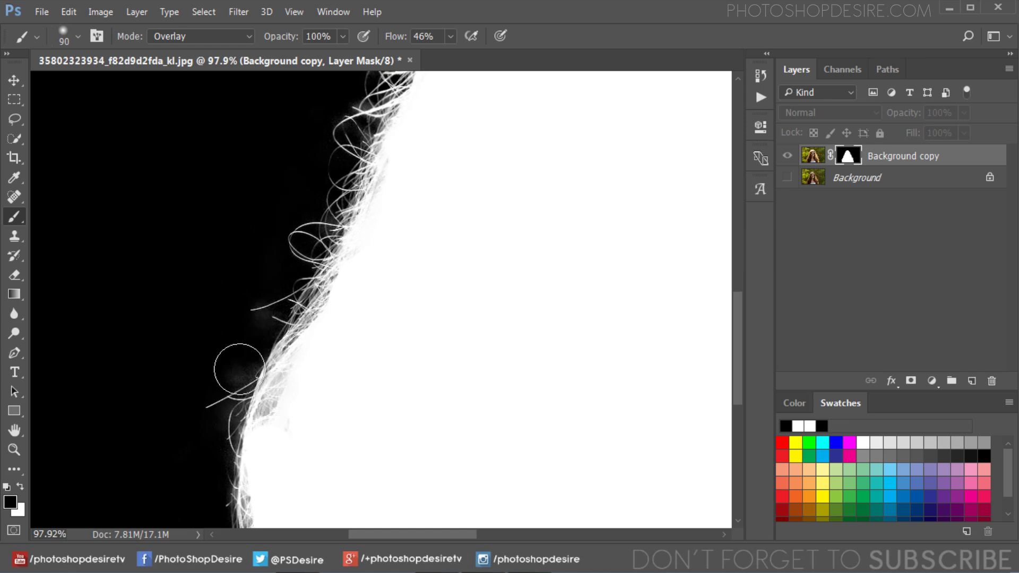
pyautogui.scroll(-2, 116, 403)
pyautogui.scroll(1, 593, 494)
pyautogui.scroll(2, 500, 478)
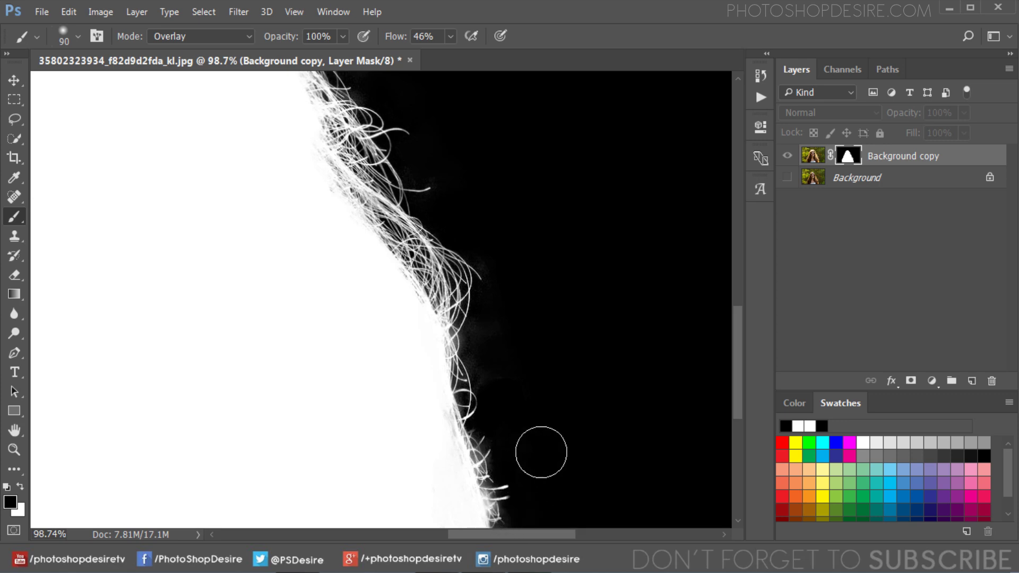
pyautogui.scroll(-2, 499, 240)
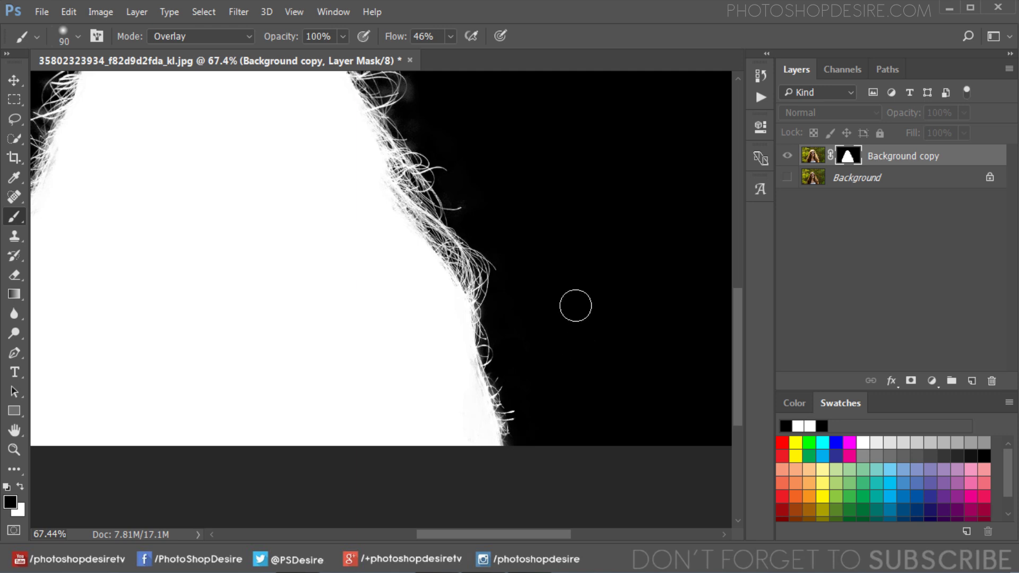
pyautogui.scroll(-2, 575, 304)
pyautogui.scroll(3, 467, 133)
pyautogui.scroll(2, 461, 173)
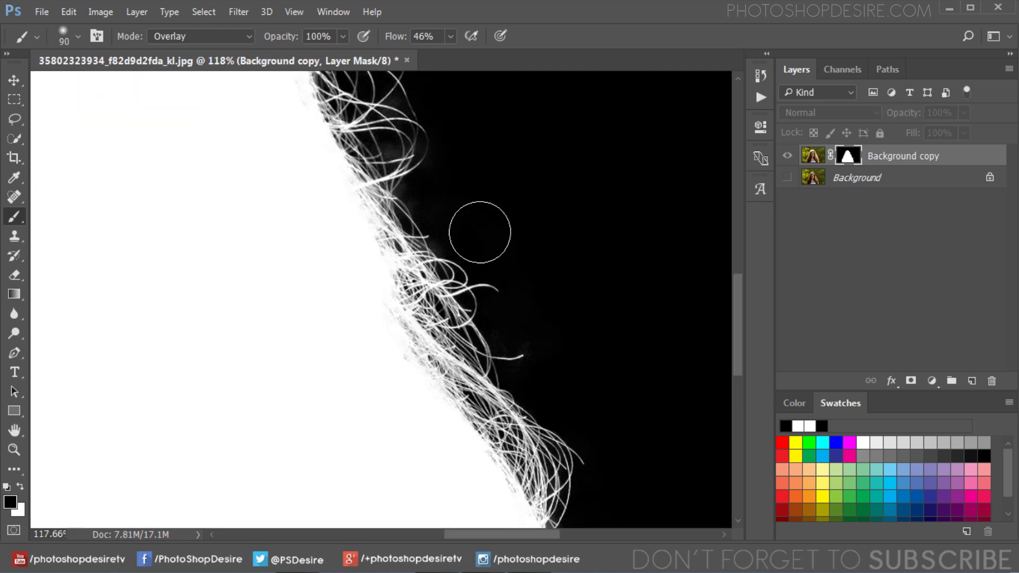
pyautogui.scroll(-3, 541, 193)
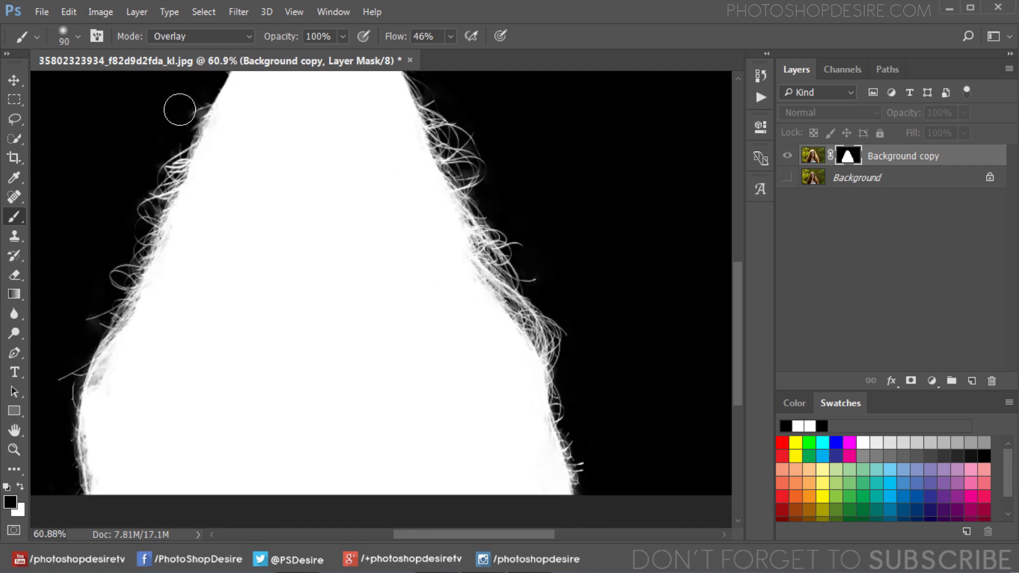
pyautogui.scroll(-1, 191, 127)
pyautogui.scroll(2, 86, 308)
pyautogui.scroll(1, 87, 308)
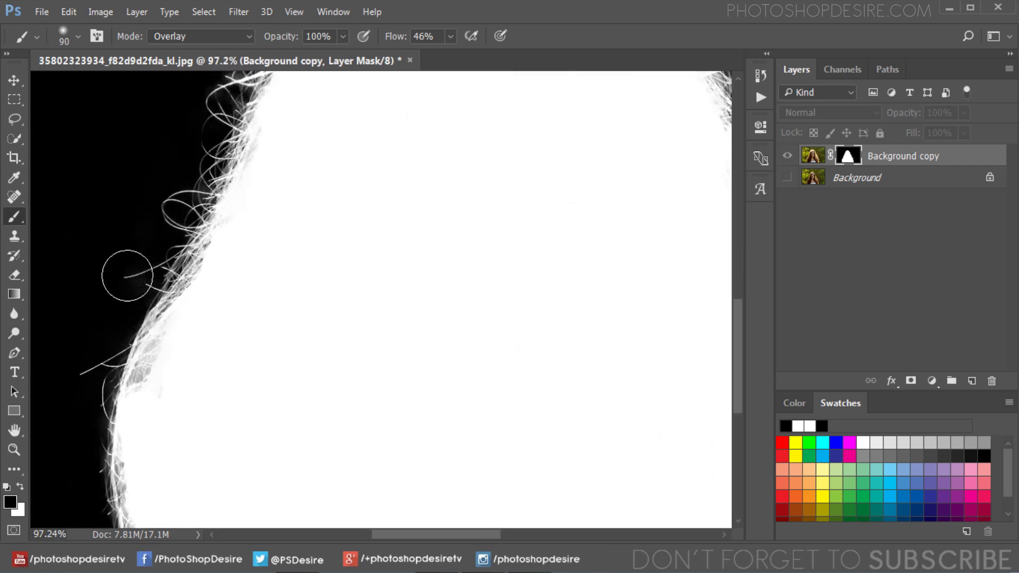
pyautogui.scroll(-3, 129, 280)
pyautogui.scroll(6, 268, 209)
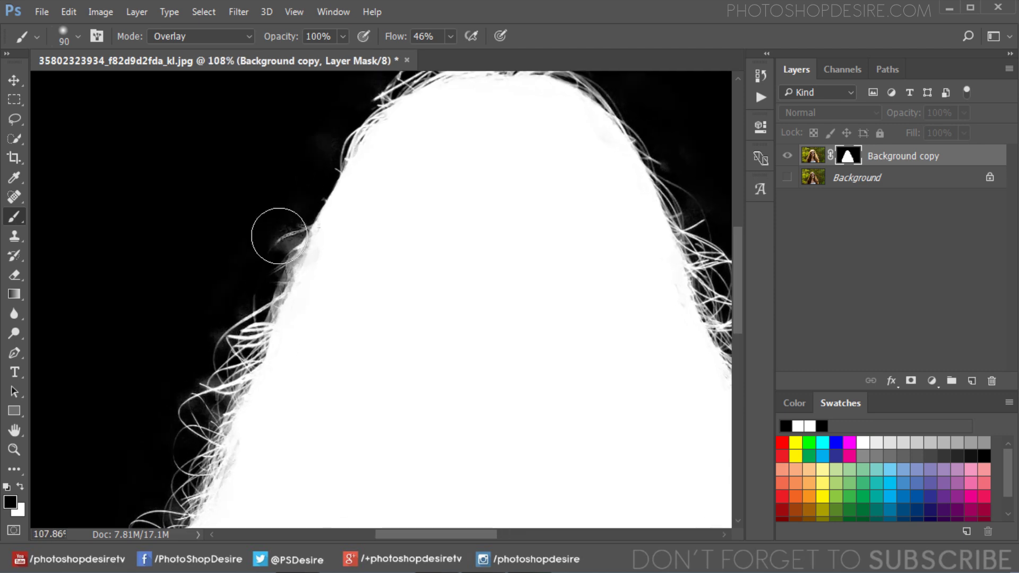
pyautogui.scroll(-5, 298, 234)
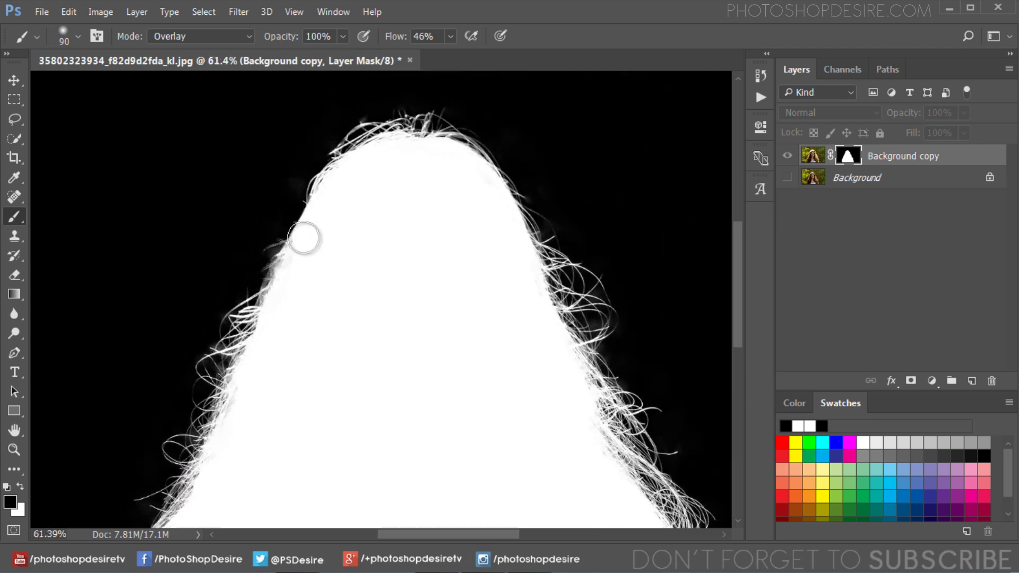
pyautogui.scroll(-1, 319, 236)
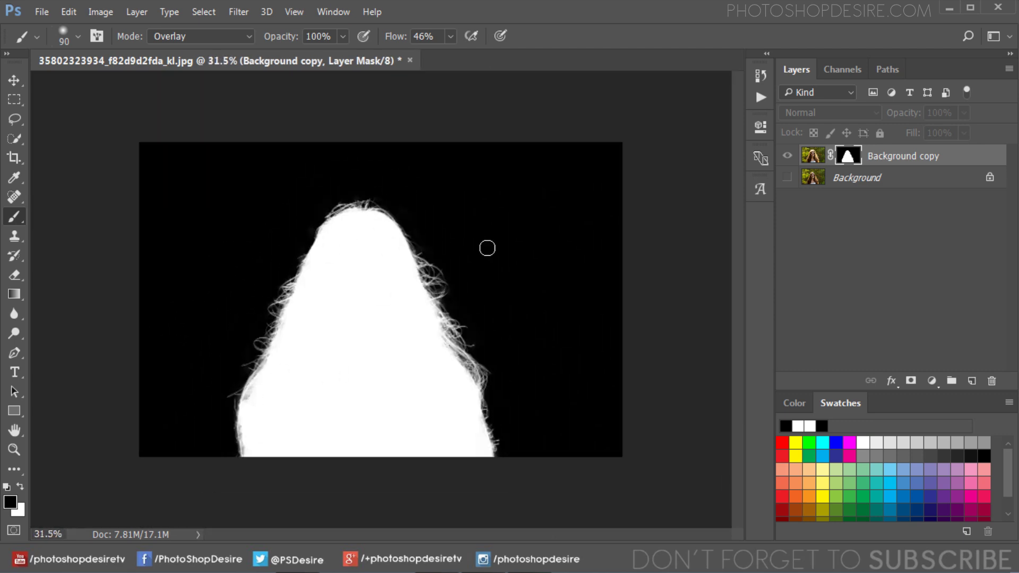
# Leave mask view, duplicate Background as Background copy 2, and hide the masked cutout layer
pyautogui.click(806, 160)
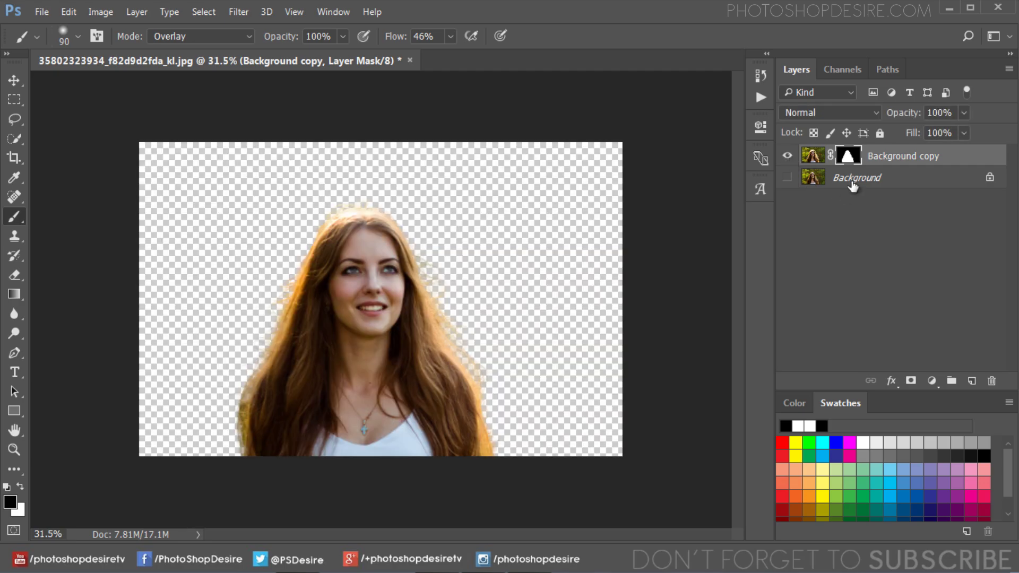
pyautogui.click(852, 182)
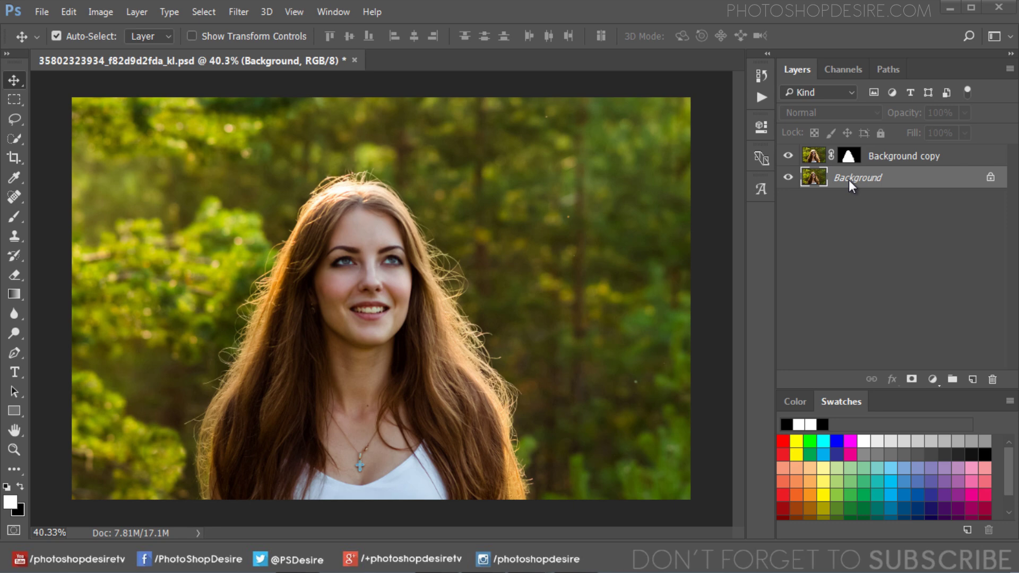
pyautogui.rightClick(849, 179)
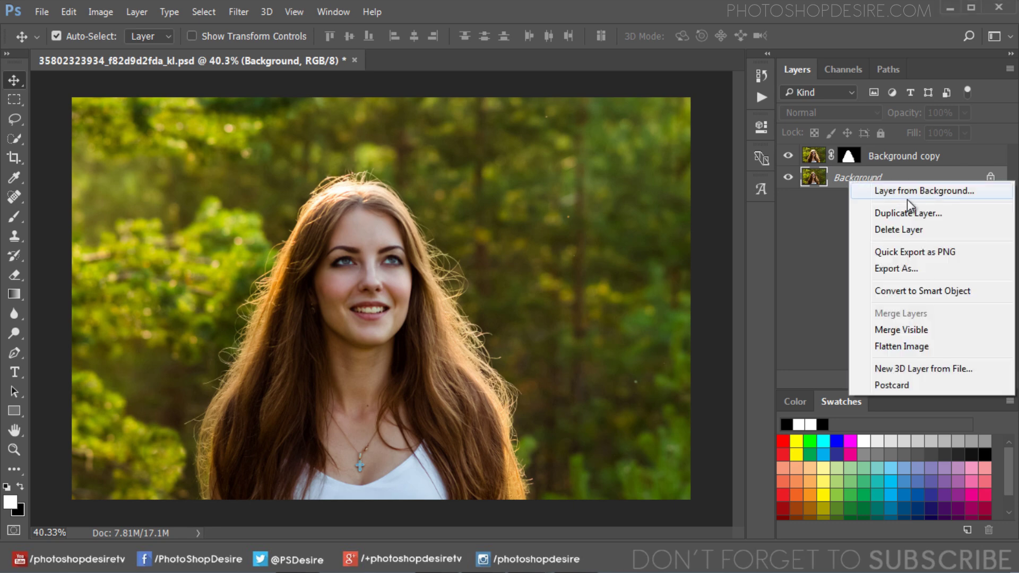
pyautogui.click(942, 214)
pyautogui.click(635, 170)
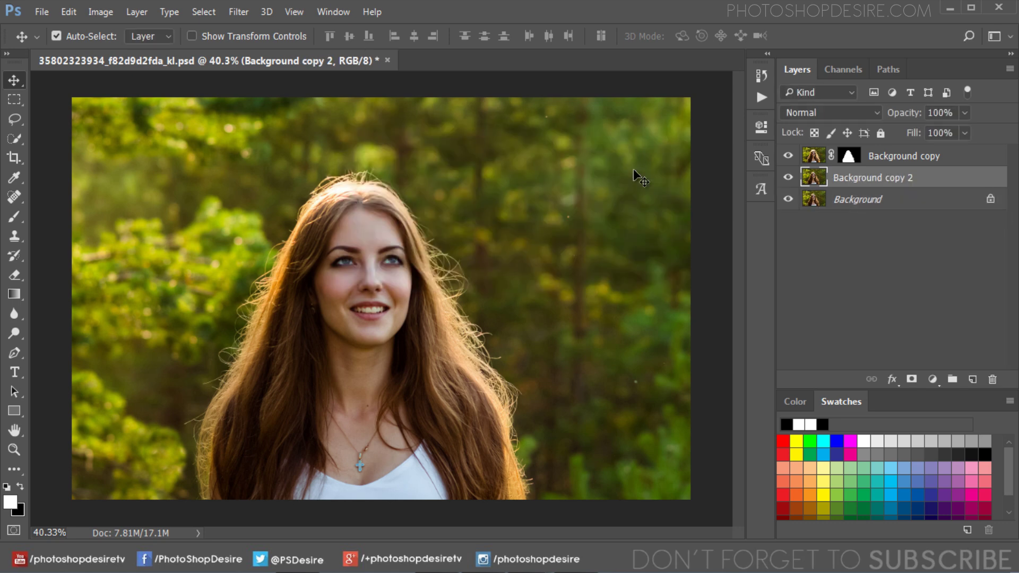
pyautogui.click(788, 157)
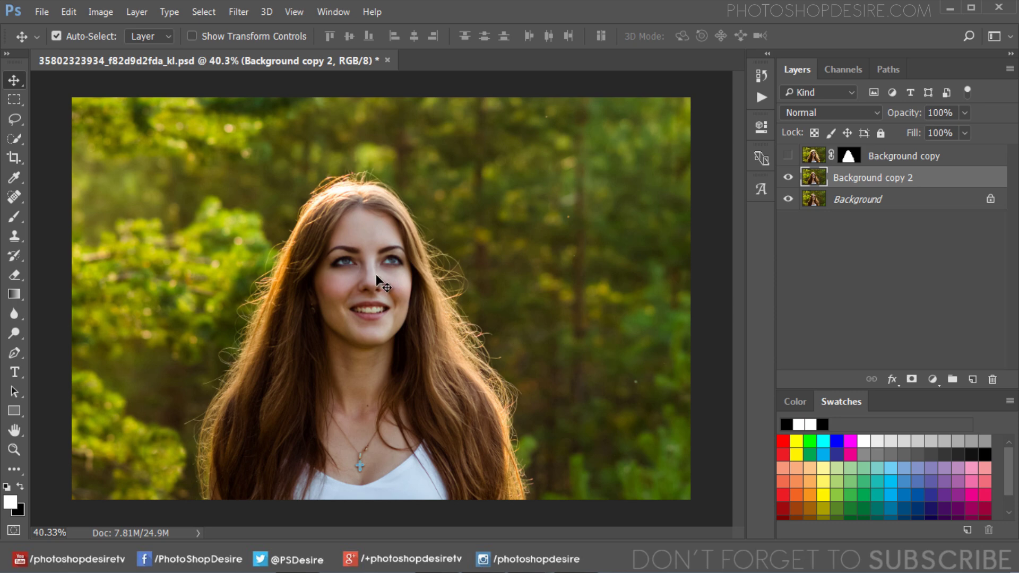
pyautogui.click(17, 124)
# Draw a loose Lasso outline around the woman's head and hair, down to the bottom edge
pyautogui.click(77, 121)
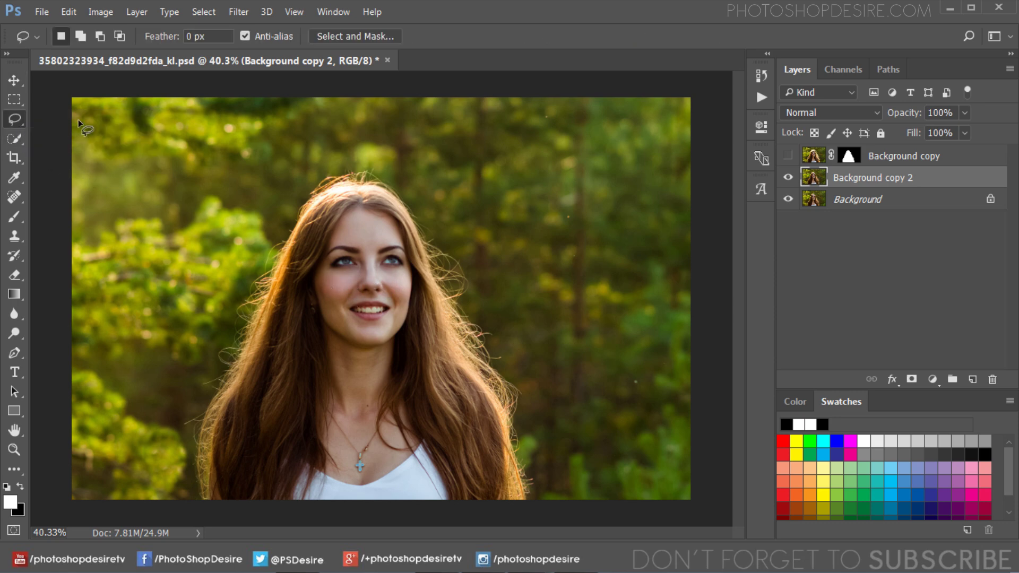
pyautogui.moveTo(327, 170)
pyautogui.mouseDown()
pyautogui.moveTo(301, 188)
pyautogui.moveTo(238, 294)
pyautogui.moveTo(217, 355)
pyautogui.moveTo(223, 371)
pyautogui.moveTo(176, 427)
pyautogui.moveTo(198, 488)
pyautogui.moveTo(217, 521)
pyautogui.moveTo(523, 527)
pyautogui.mouseUp()
pyautogui.moveTo(538, 480); pyautogui.dragTo(519, 403)
pyautogui.moveTo(498, 366); pyautogui.dragTo(504, 348)
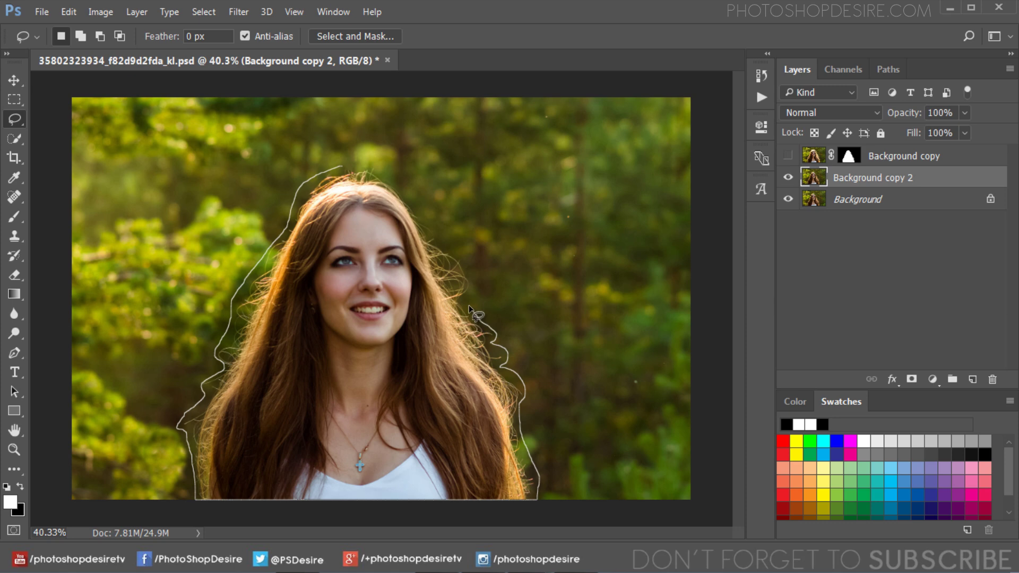
pyautogui.moveTo(469, 276); pyautogui.dragTo(458, 251)
pyautogui.moveTo(335, 181); pyautogui.dragTo(339, 175)
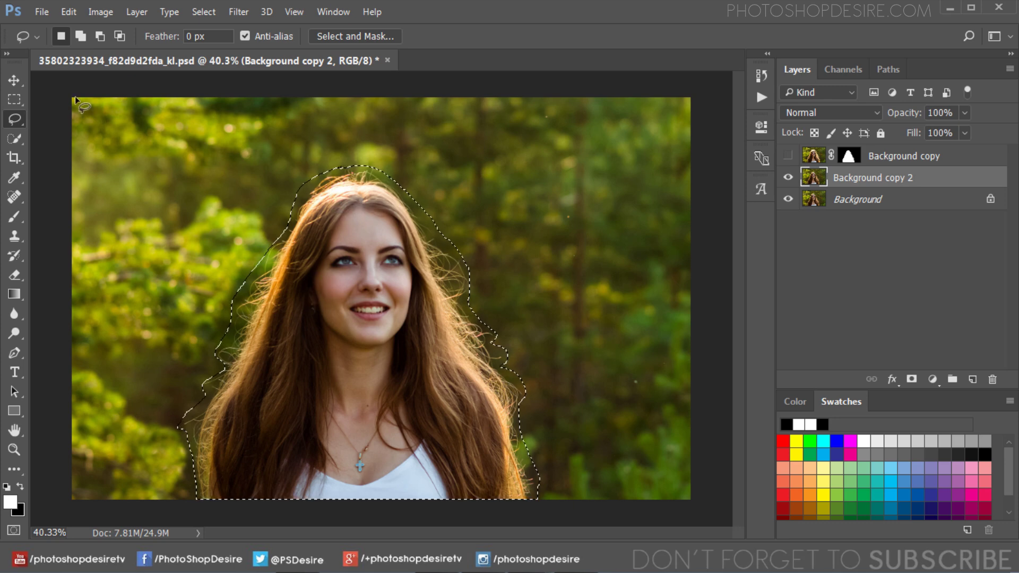
# Fill the lasso selection with Content-Aware and Color Adaptation on to erase the woman
pyautogui.click(69, 15)
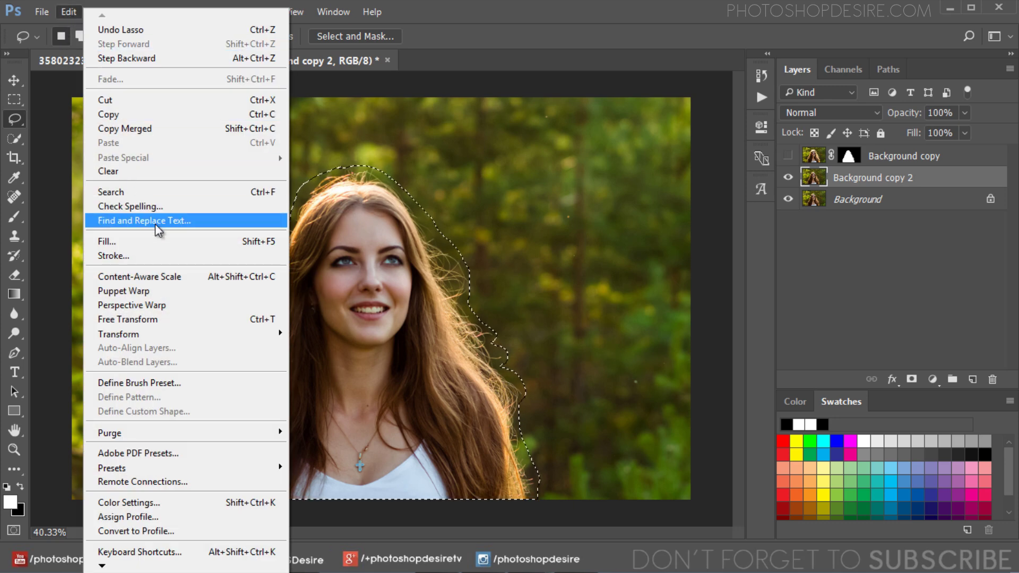
pyautogui.click(171, 240)
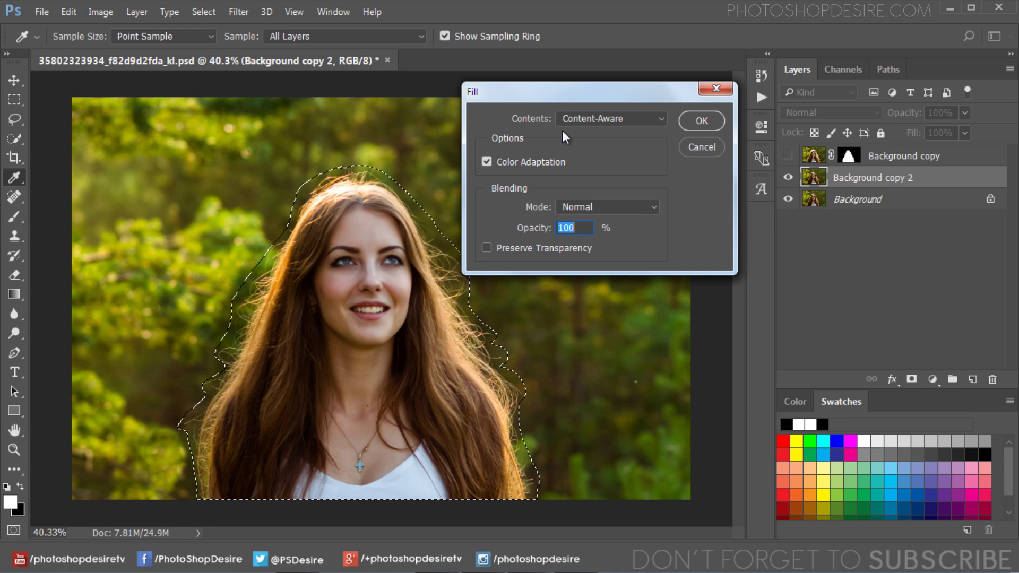
pyautogui.click(604, 123)
pyautogui.click(632, 176)
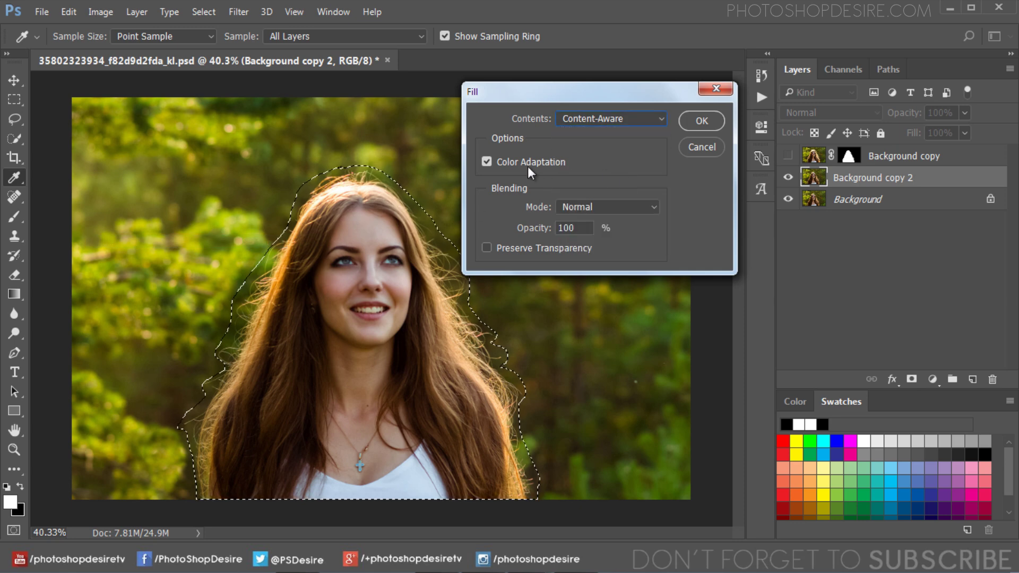
pyautogui.click(692, 121)
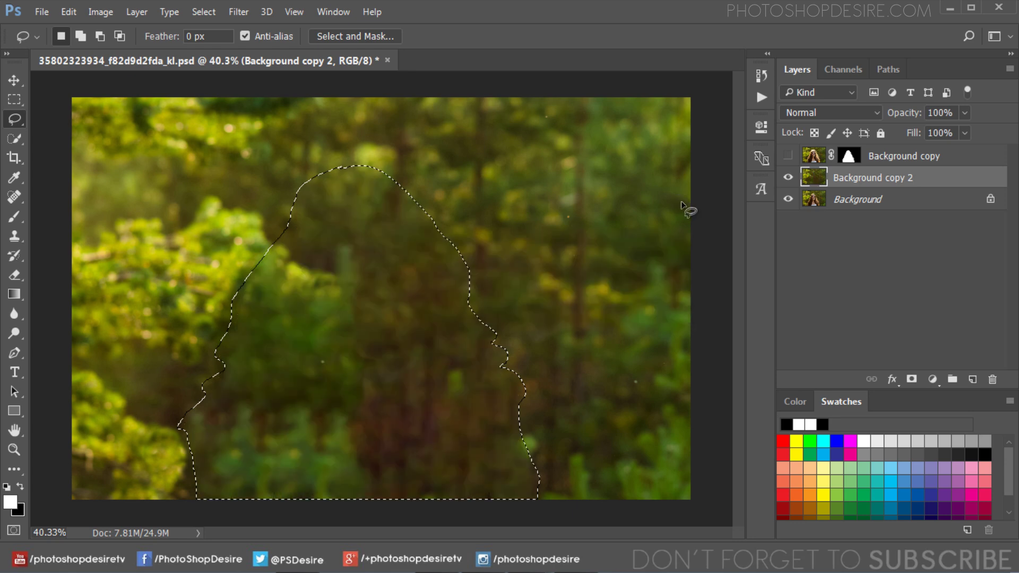
pyautogui.click(206, 15)
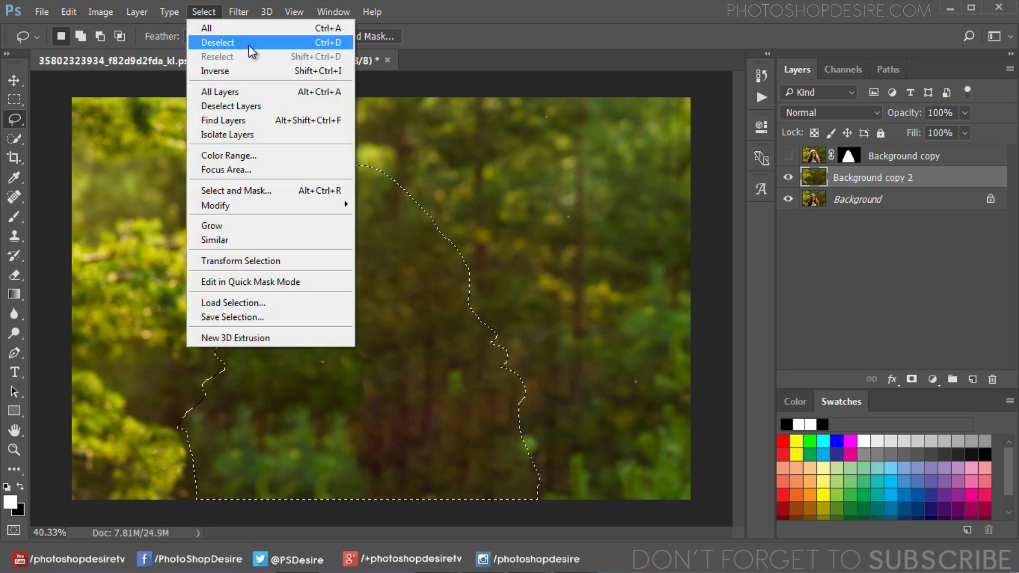
# Deselect, Lens Blur the forest layer at radius 100, and make the Background copy visible again
pyautogui.click(222, 41)
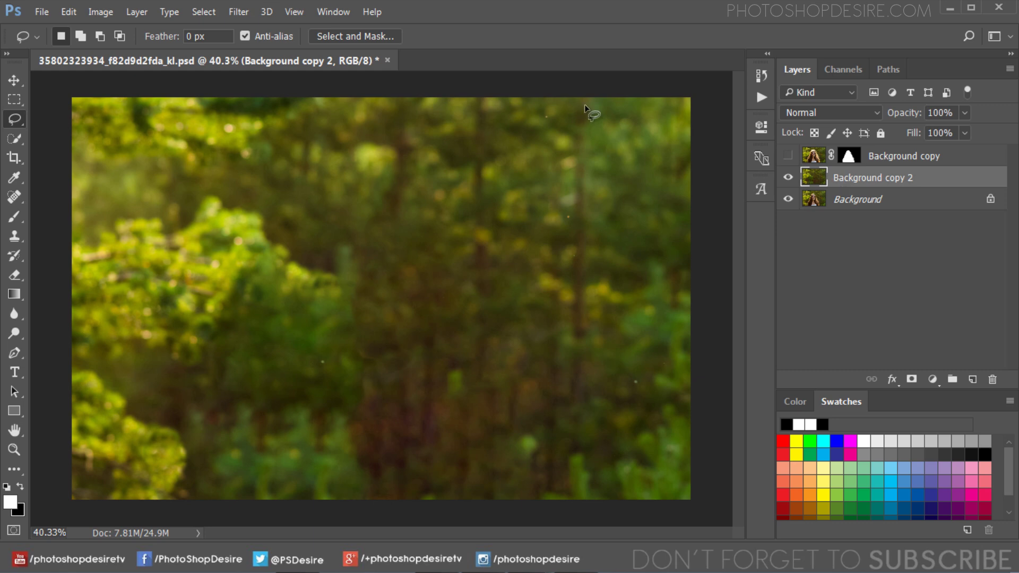
pyautogui.click(14, 80)
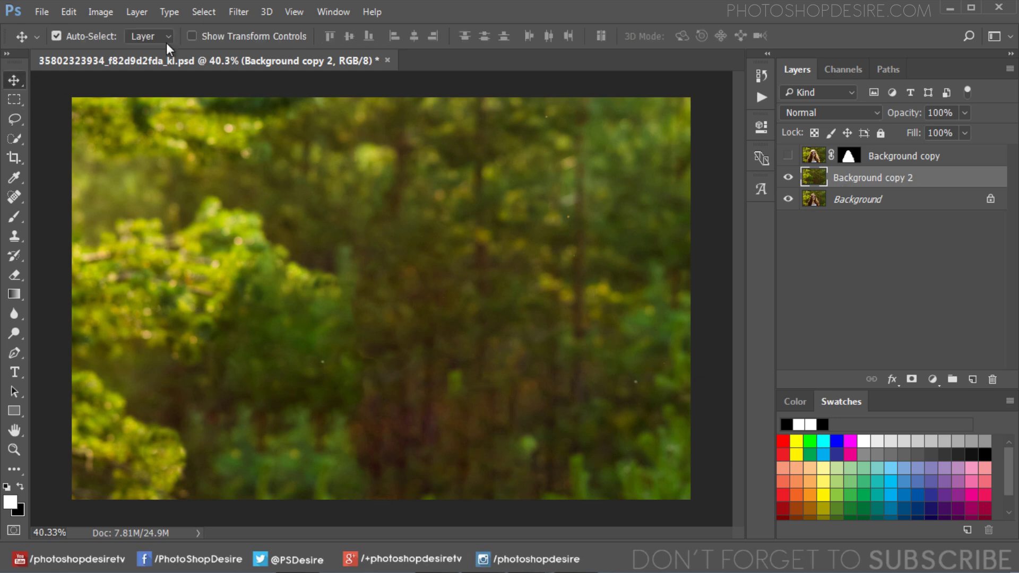
pyautogui.click(232, 12)
pyautogui.moveTo(390, 180)
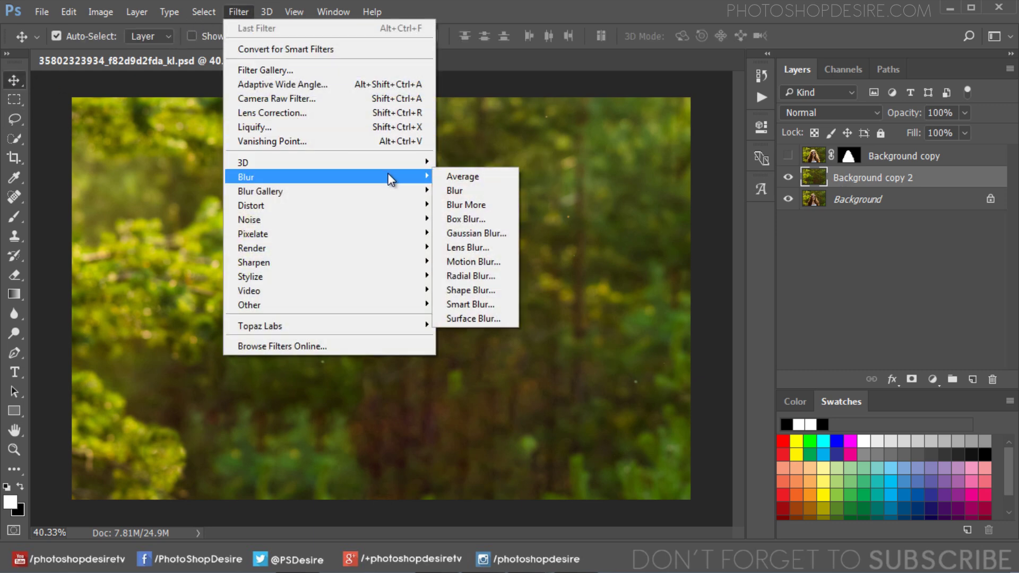
pyautogui.click(504, 247)
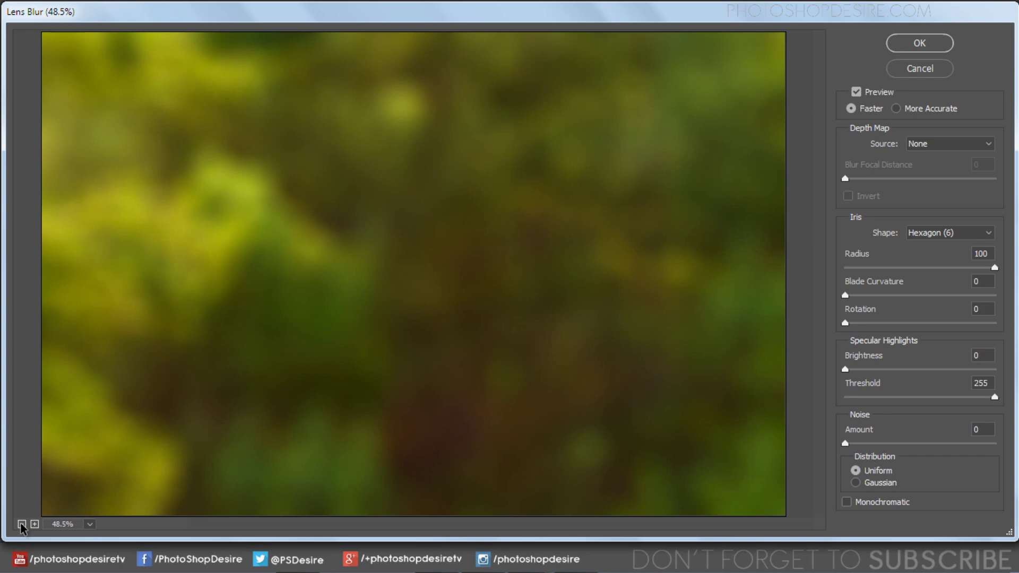
pyautogui.click(22, 525)
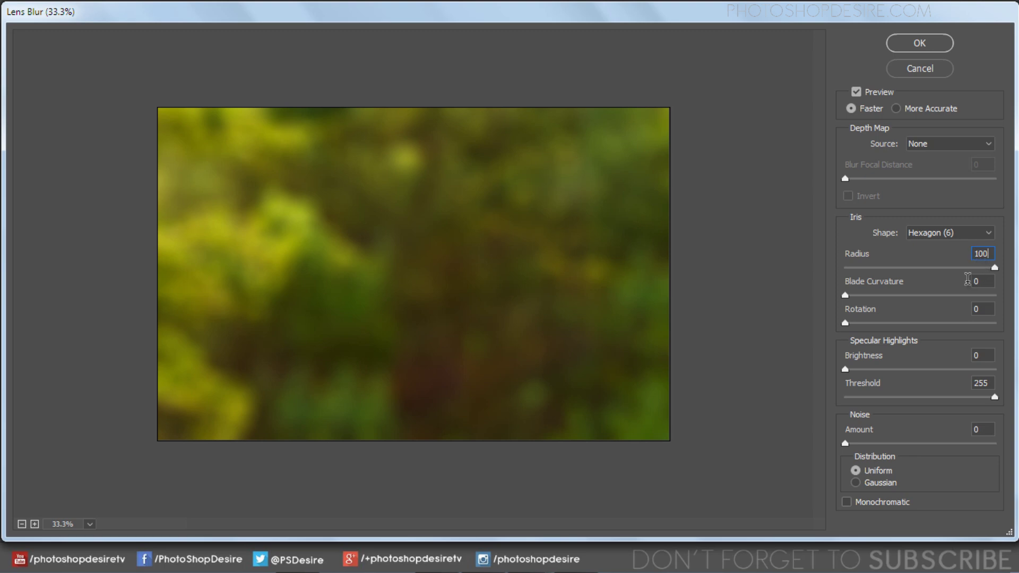
pyautogui.click(920, 44)
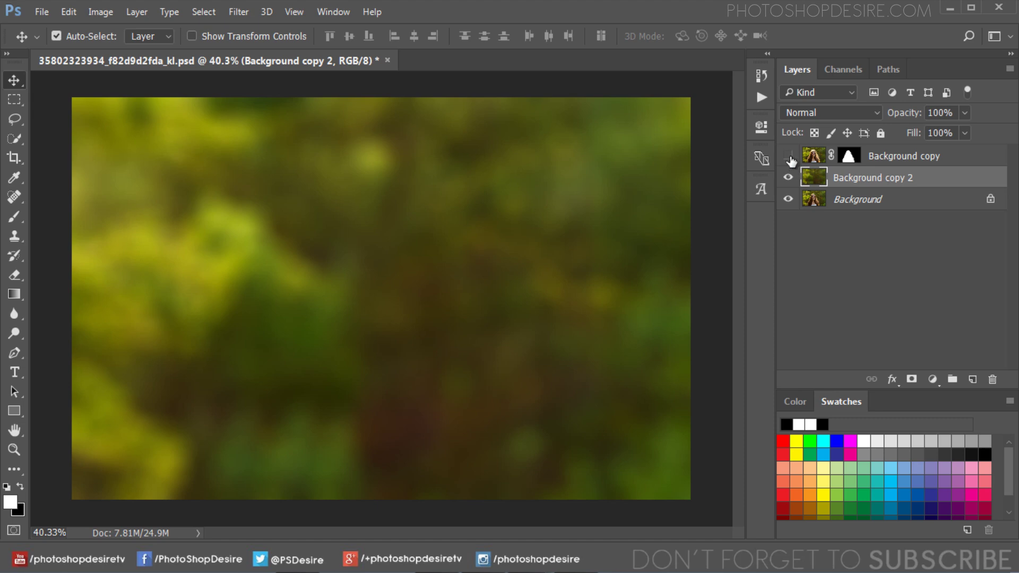
pyautogui.click(789, 157)
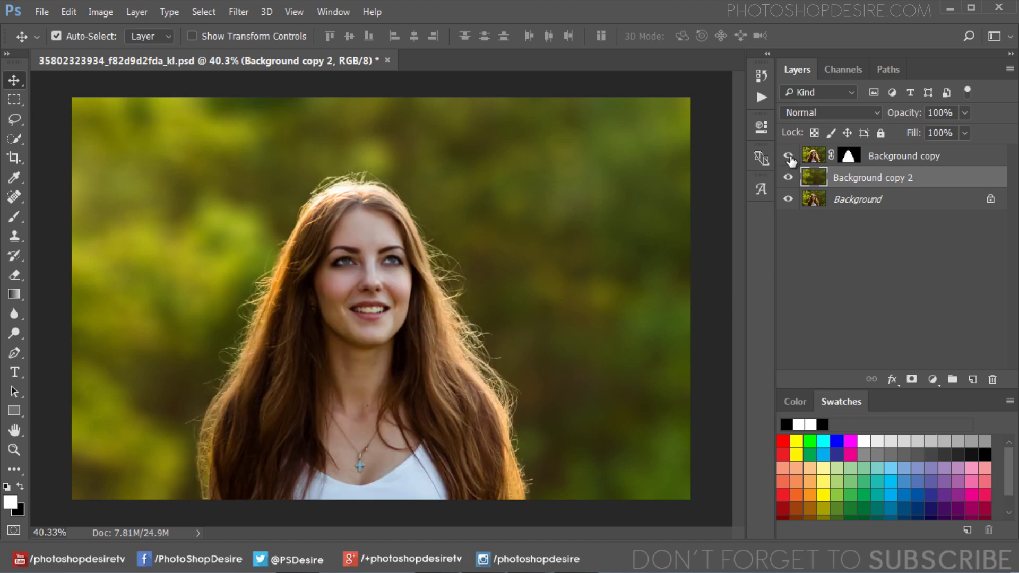
# Toggle the original Background layer on and off to compare it with the edit
pyautogui.keyDown('alt'); pyautogui.click(788, 200); pyautogui.keyUp('alt')
pyautogui.keyDown('alt'); pyautogui.click(788, 201); pyautogui.keyUp('alt')
pyautogui.keyDown('alt'); pyautogui.click(789, 200); pyautogui.keyUp('alt')
pyautogui.keyDown('alt'); pyautogui.click(789, 200); pyautogui.keyUp('alt')
# Add a Color Lookup adjustment layer above Background copy using the FallColors.look 3D LUT
pyautogui.click(880, 160)
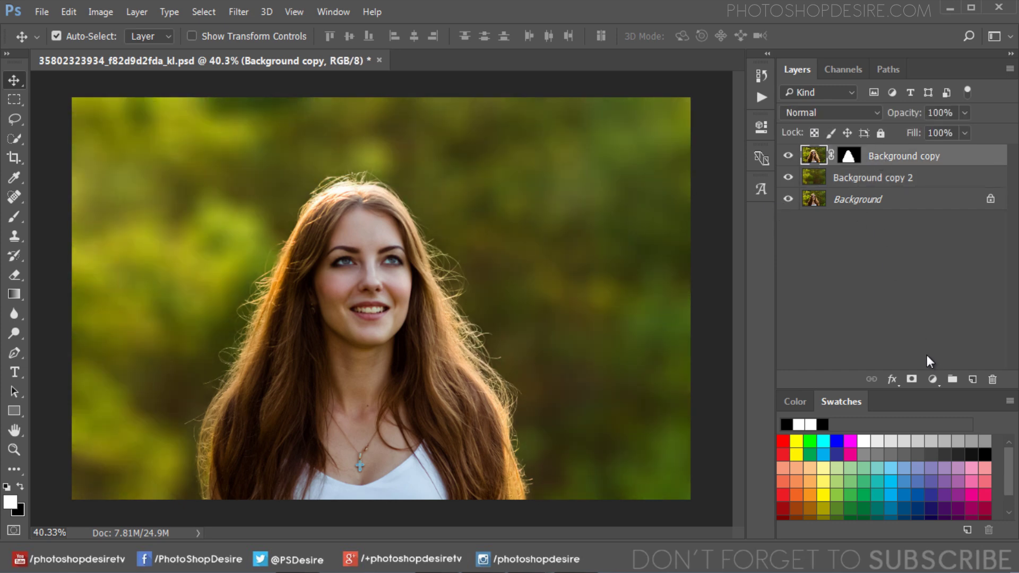
pyautogui.click(933, 379)
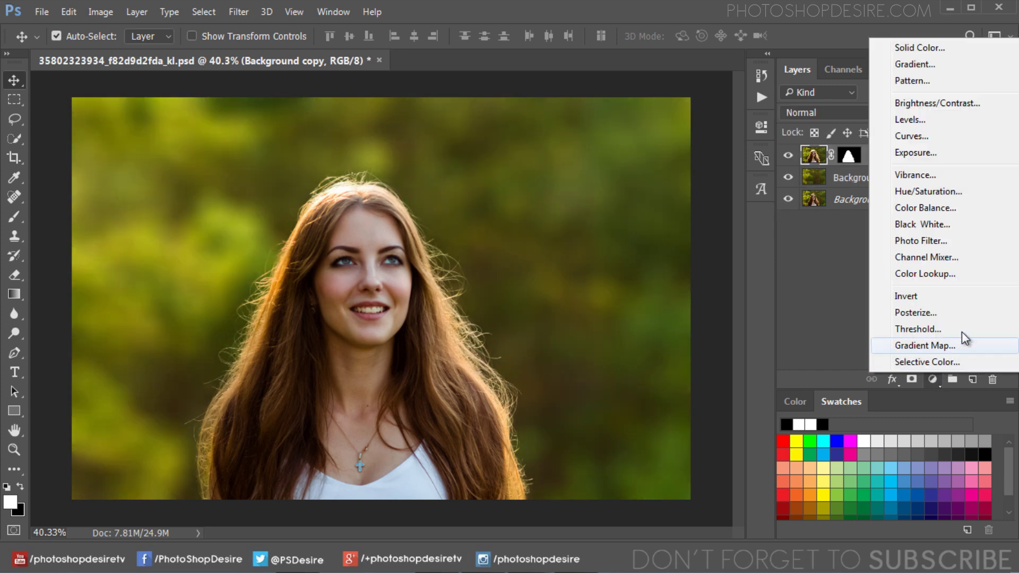
pyautogui.click(974, 276)
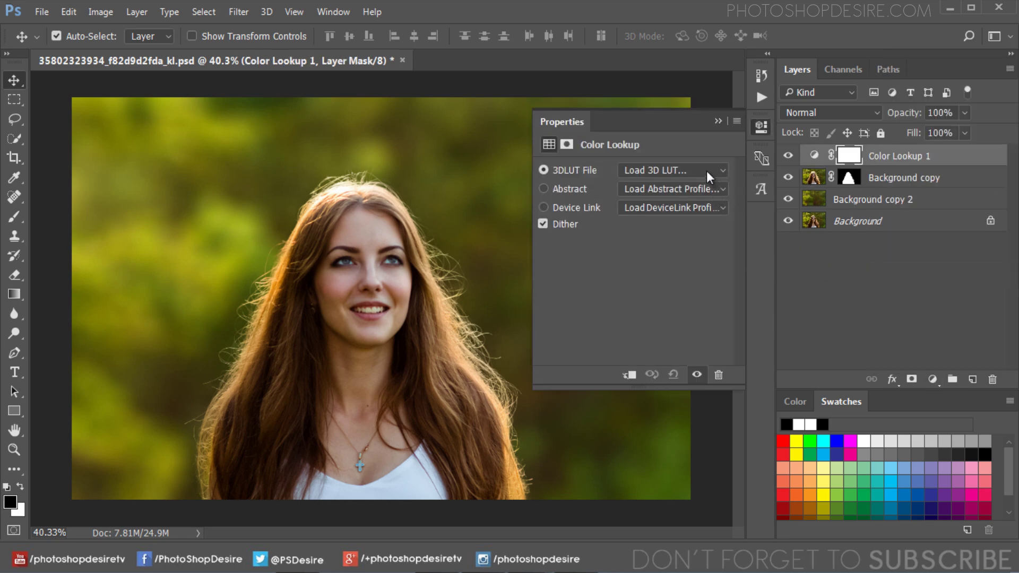
pyautogui.click(705, 170)
pyautogui.click(707, 346)
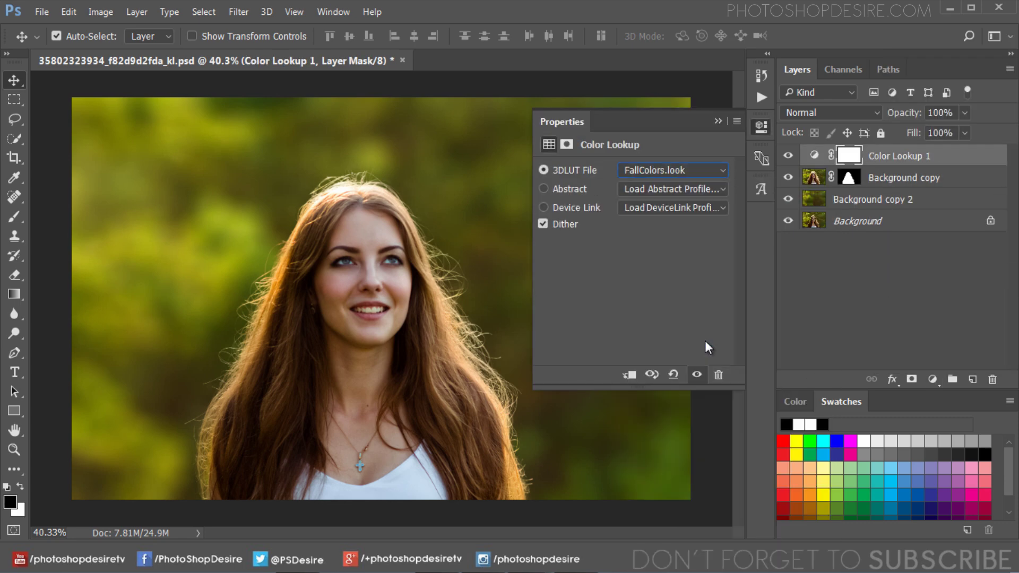
pyautogui.click(719, 120)
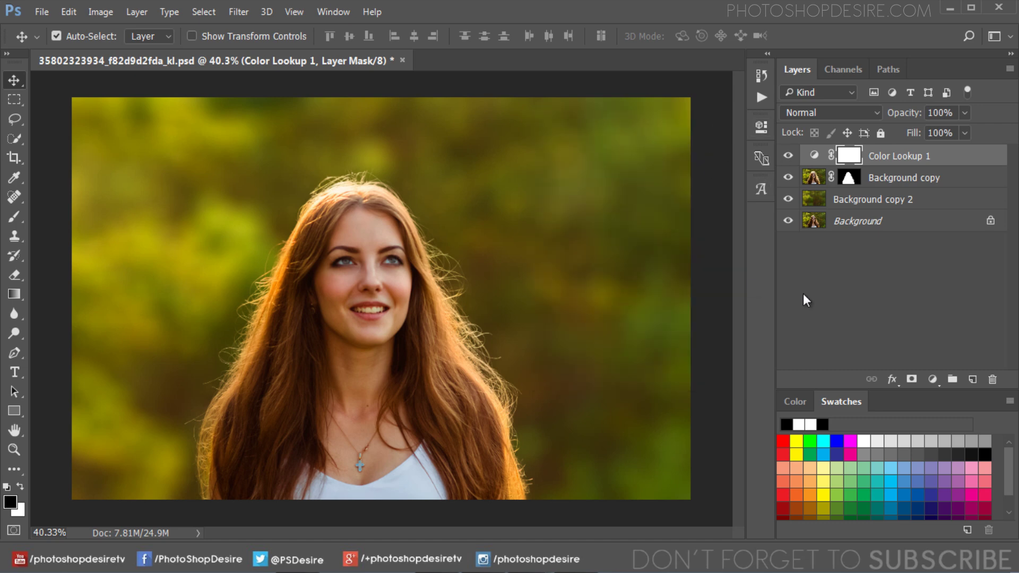
# Compare the FallColors-graded composite against the original photo by toggling the Background layer
pyautogui.keyDown('alt'); pyautogui.click(789, 221); pyautogui.keyUp('alt')
pyautogui.keyDown('alt'); pyautogui.click(789, 222); pyautogui.keyUp('alt')
pyautogui.keyDown('alt'); pyautogui.click(789, 222); pyautogui.keyUp('alt')
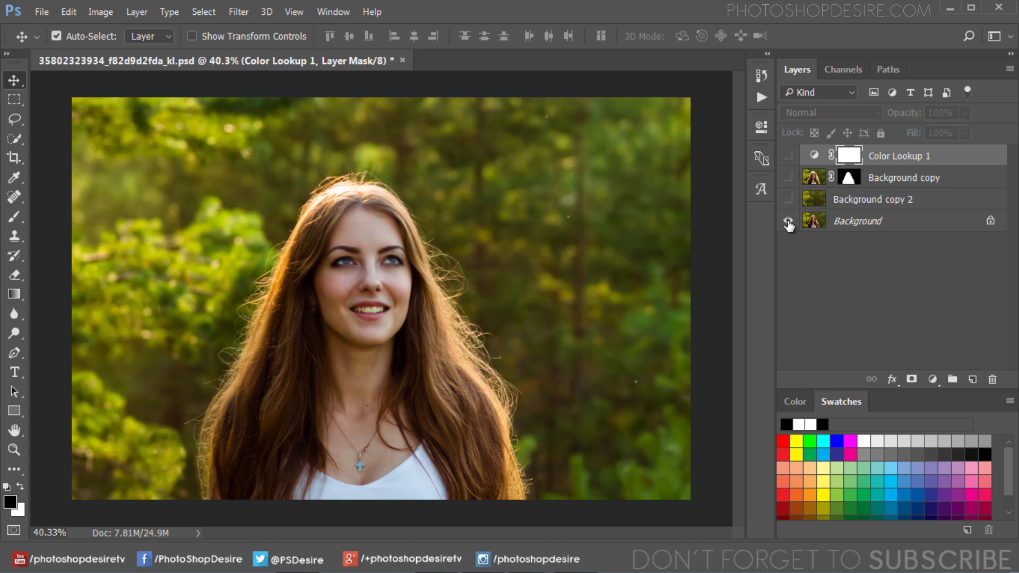
pyautogui.keyDown('alt'); pyautogui.click(789, 222); pyautogui.keyUp('alt')
pyautogui.keyDown('alt'); pyautogui.click(789, 222); pyautogui.keyUp('alt')
pyautogui.keyDown('alt'); pyautogui.click(789, 222); pyautogui.keyUp('alt')
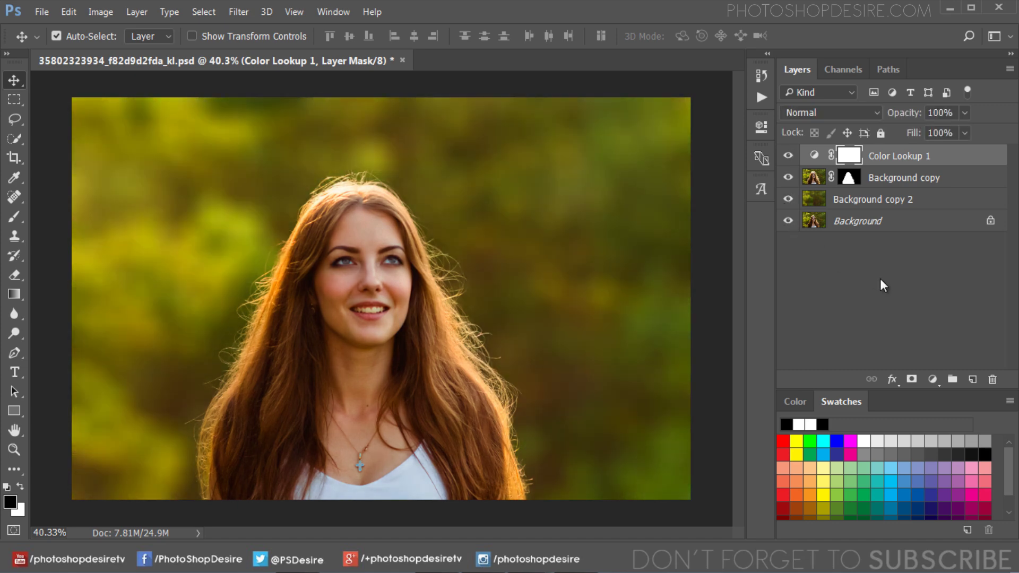